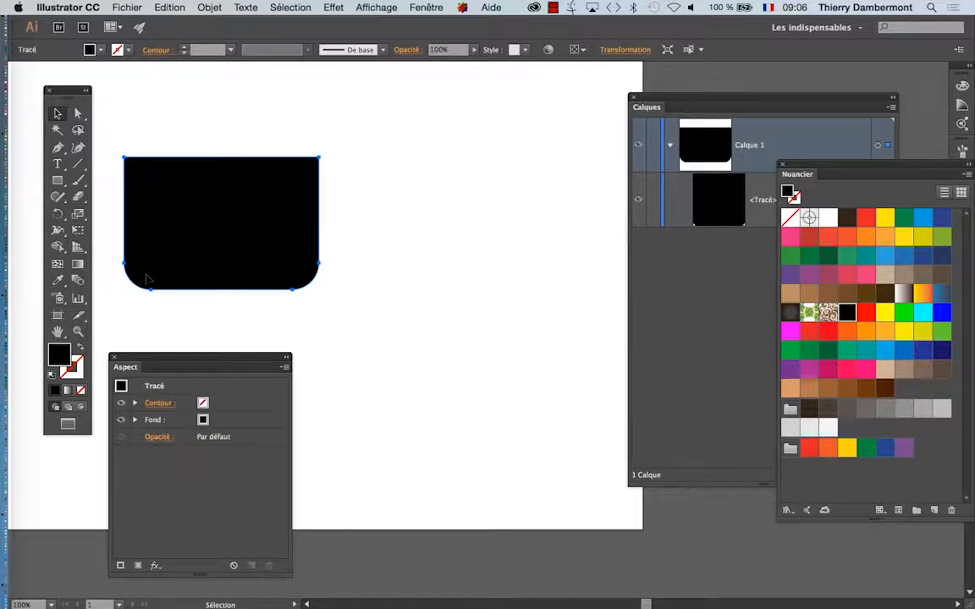
- Draw a black circle about 37 mm in diameter to the right of the rounded shape with the Ellipse tool
left_click(57, 181)
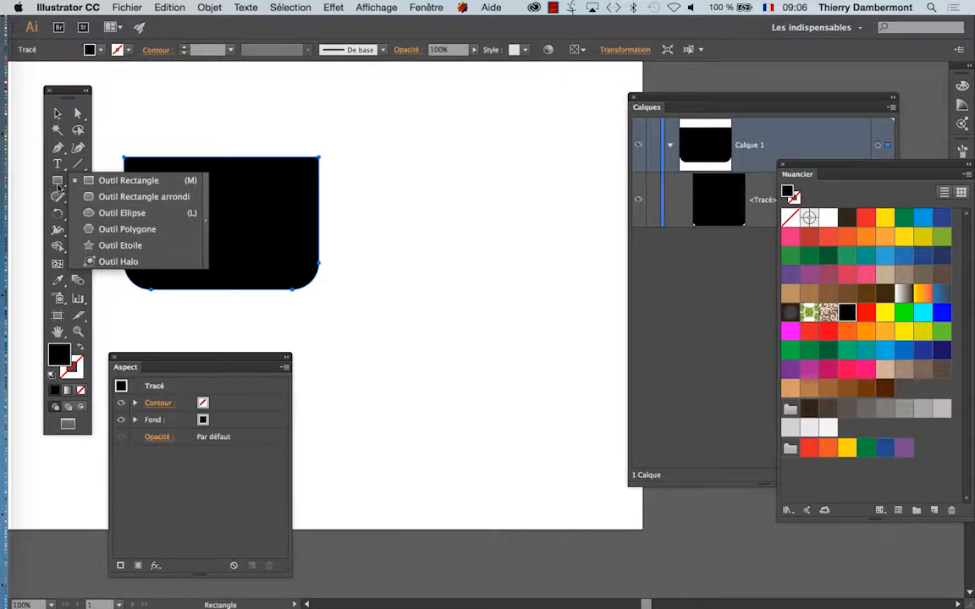
left_click(118, 215)
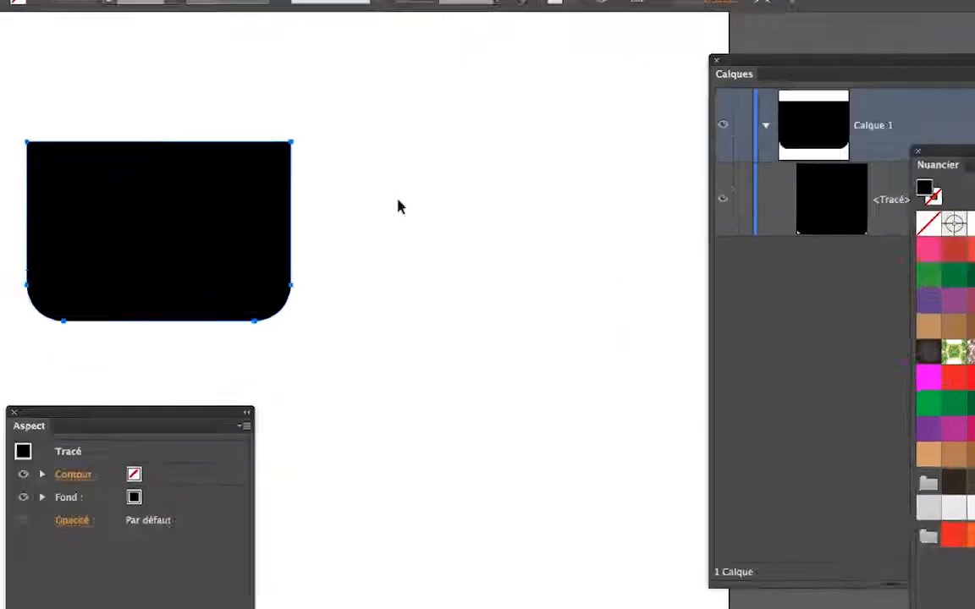
left_click_drag(398, 200, 542, 298)
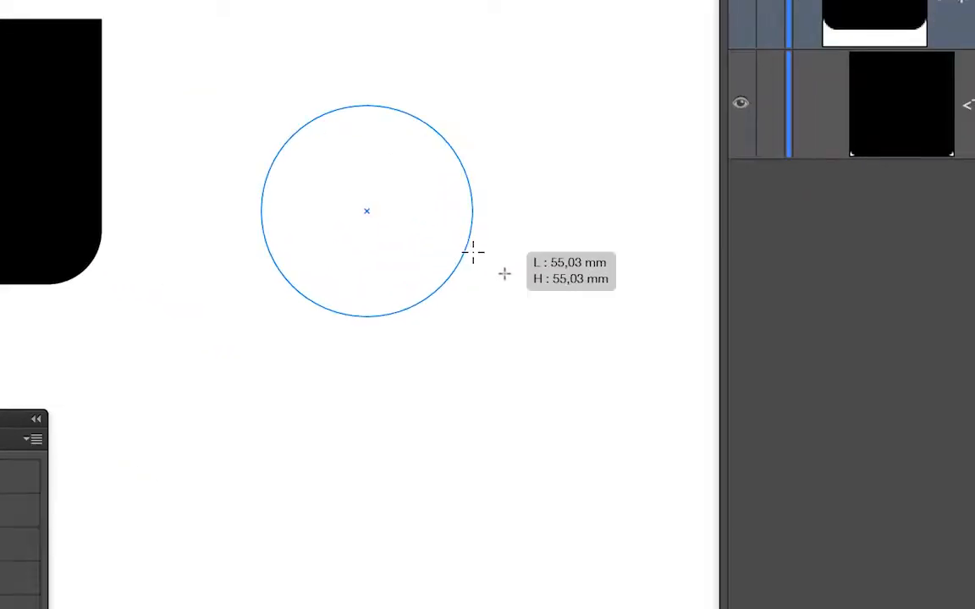
left_click_drag(472, 251, 404, 176)
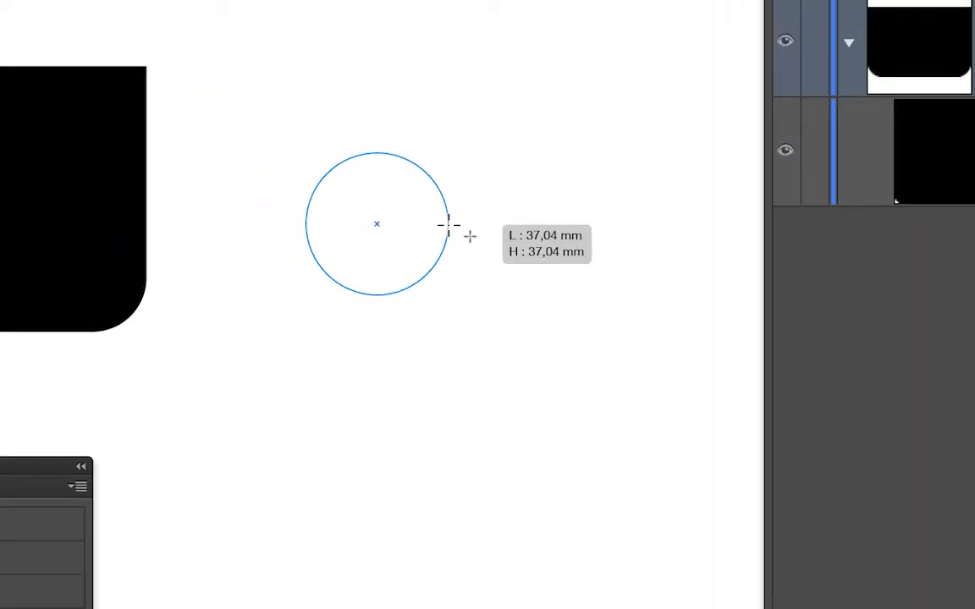
left_click_drag(448, 224, 450, 225)
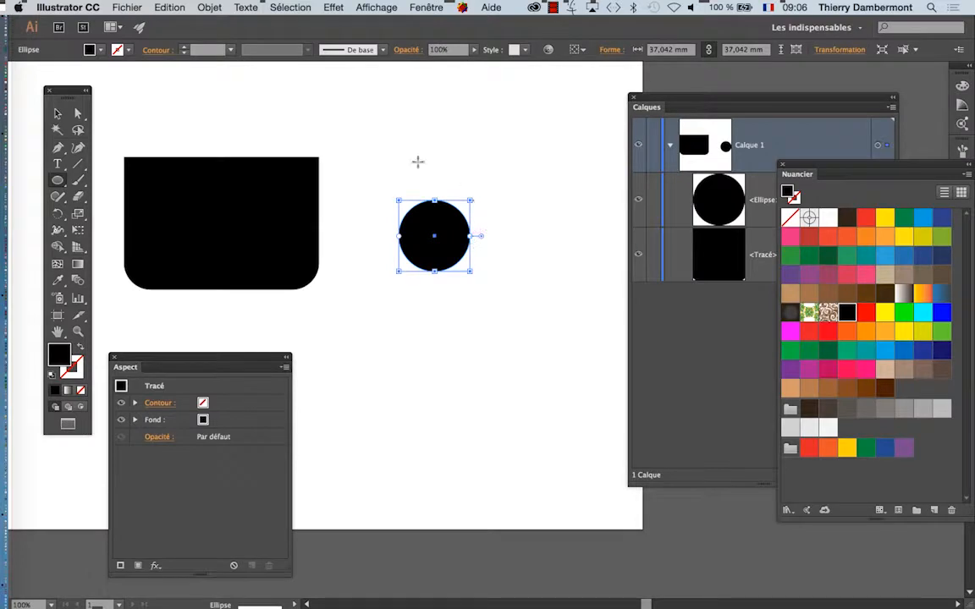
- Hide the bounding box and move the circle so it overlaps the right edge of the rounded shape
left_click(57, 112)
key("super+shift+b")
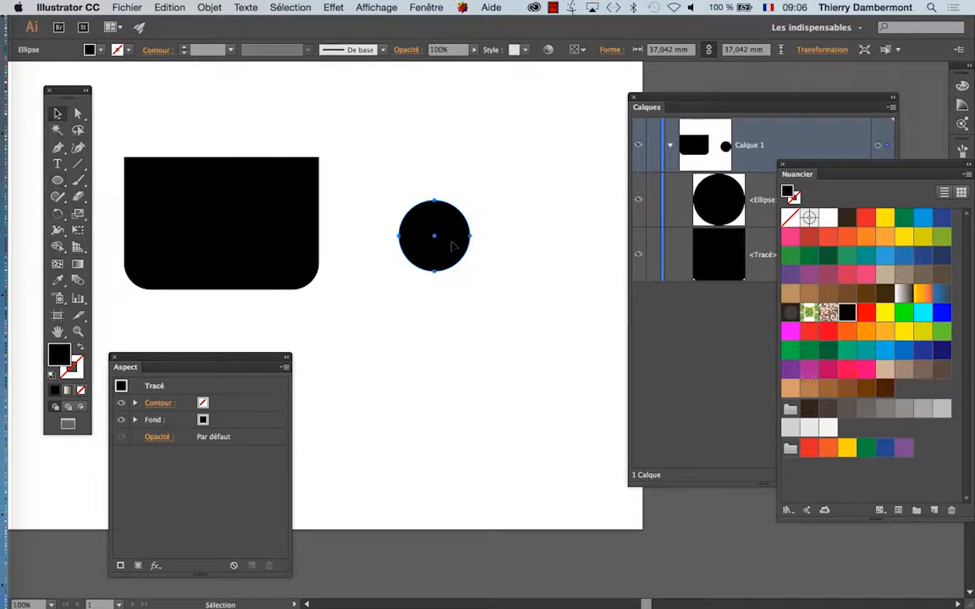
left_click_drag(447, 246, 358, 222)
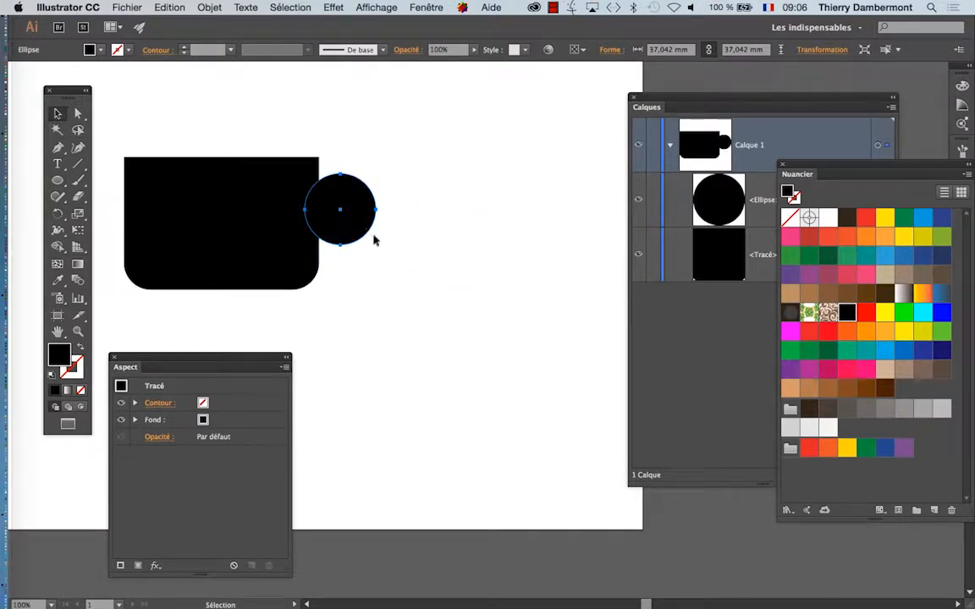
left_click(246, 190, "shift")
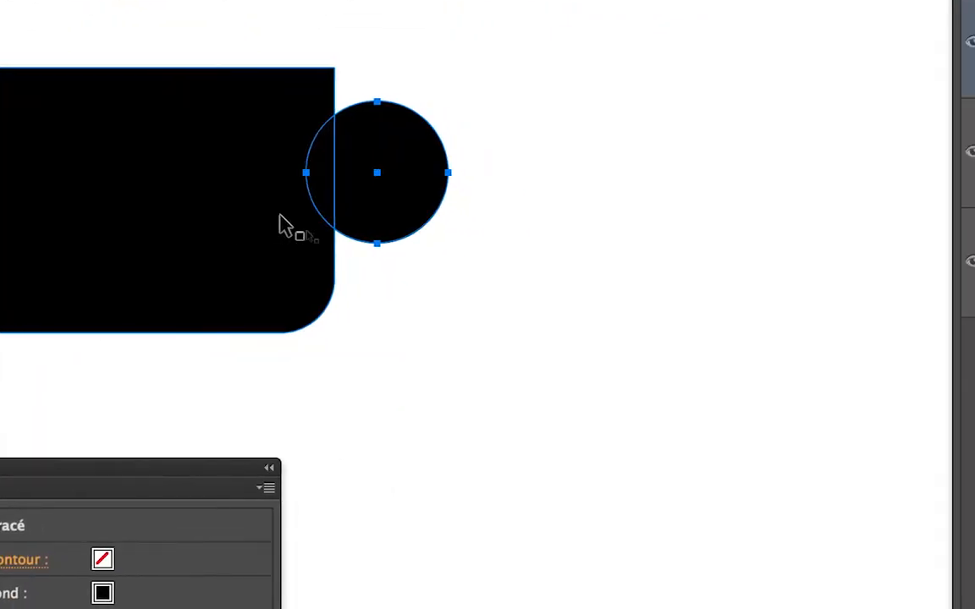
left_click(279, 227, "shift")
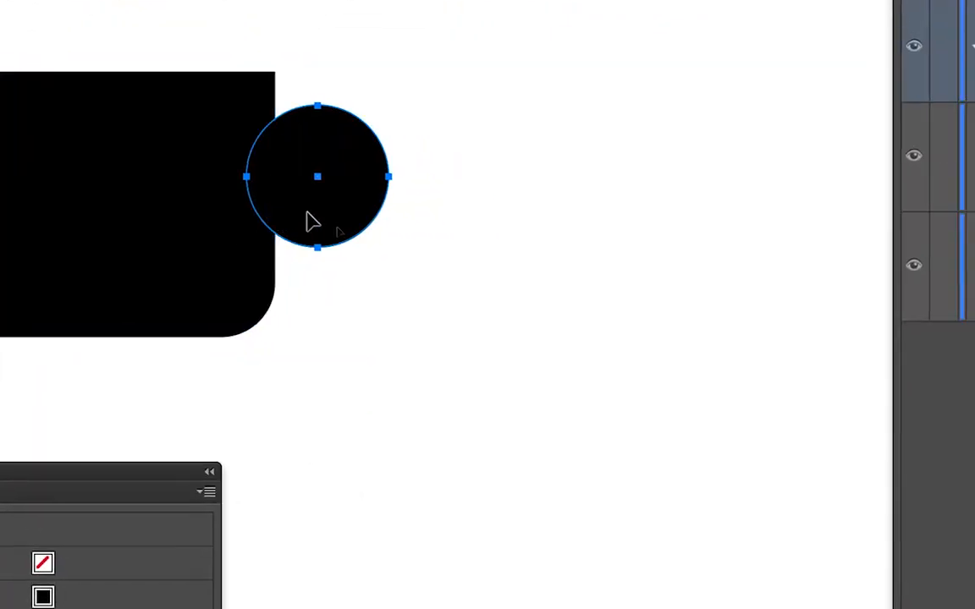
left_click_drag(369, 216, 378, 230)
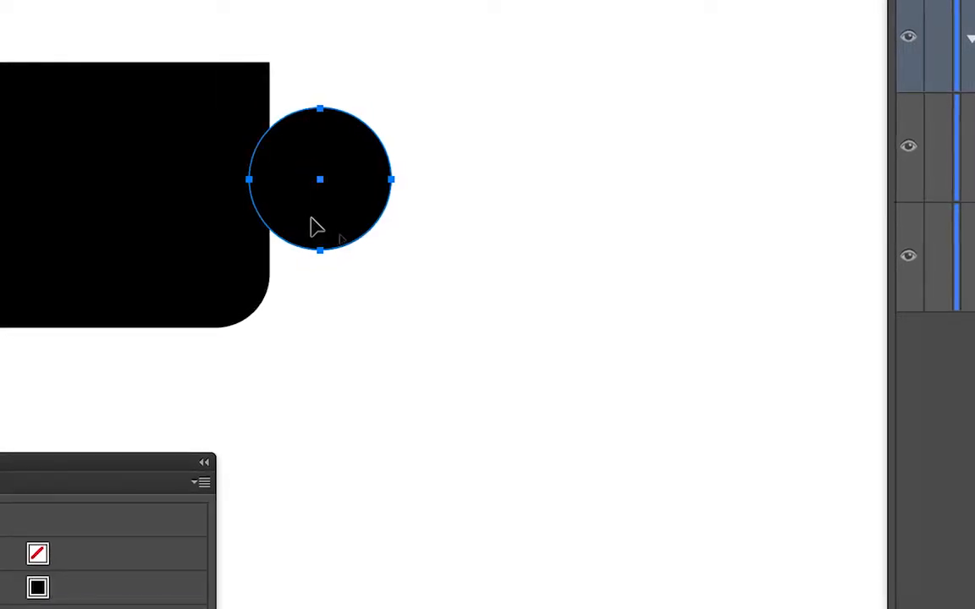
mouse_move(313, 222)
left_mouse_down()
mouse_move(305, 212)
mouse_move(319, 229)
mouse_move(323, 201)
mouse_move(317, 220)
mouse_move(299, 224)
mouse_move(311, 218)
left_mouse_up()
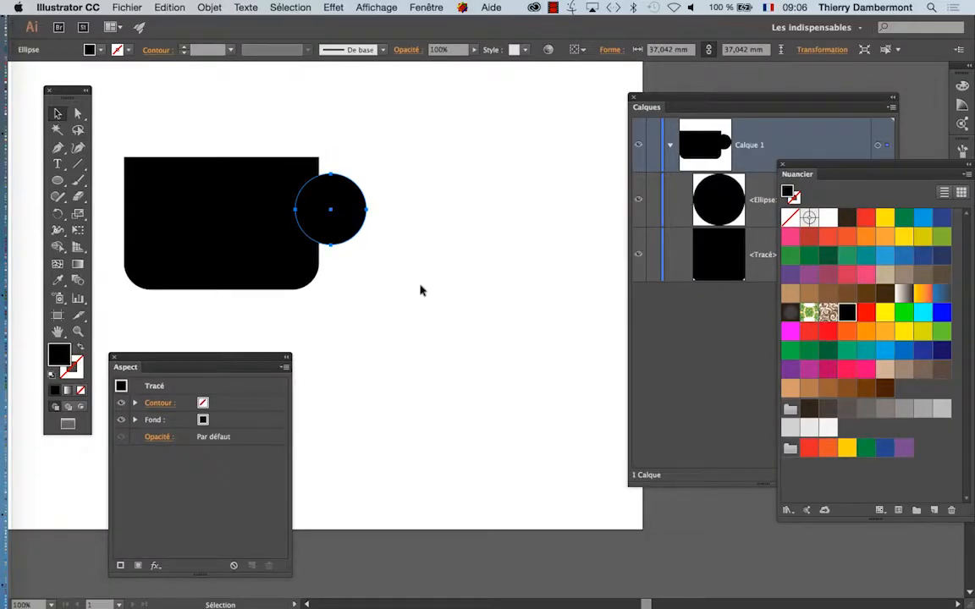
- Select the rounded shape and the circle together with a selection marquee that only partly encloses them
left_click(463, 379)
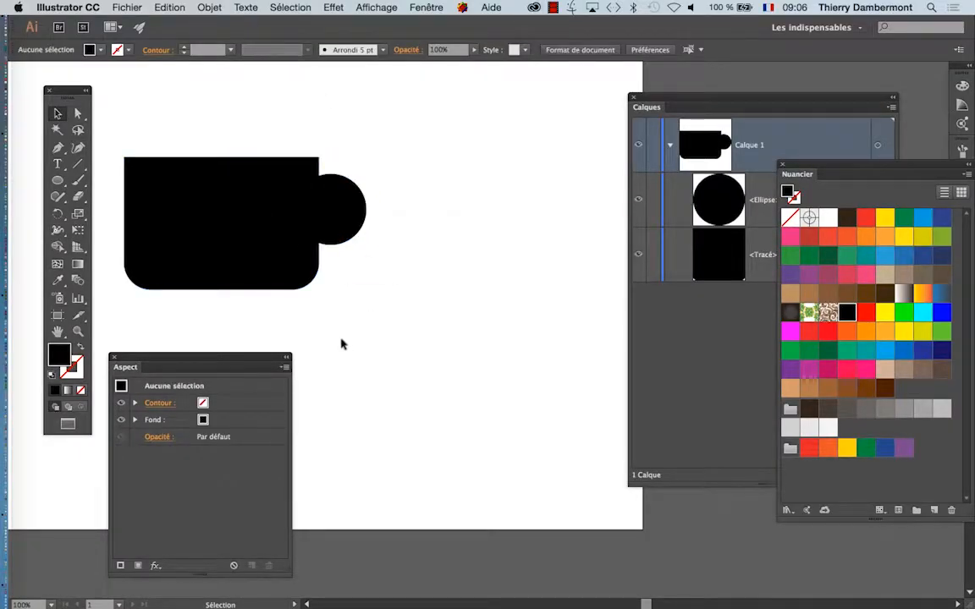
left_click_drag(230, 135, 369, 303)
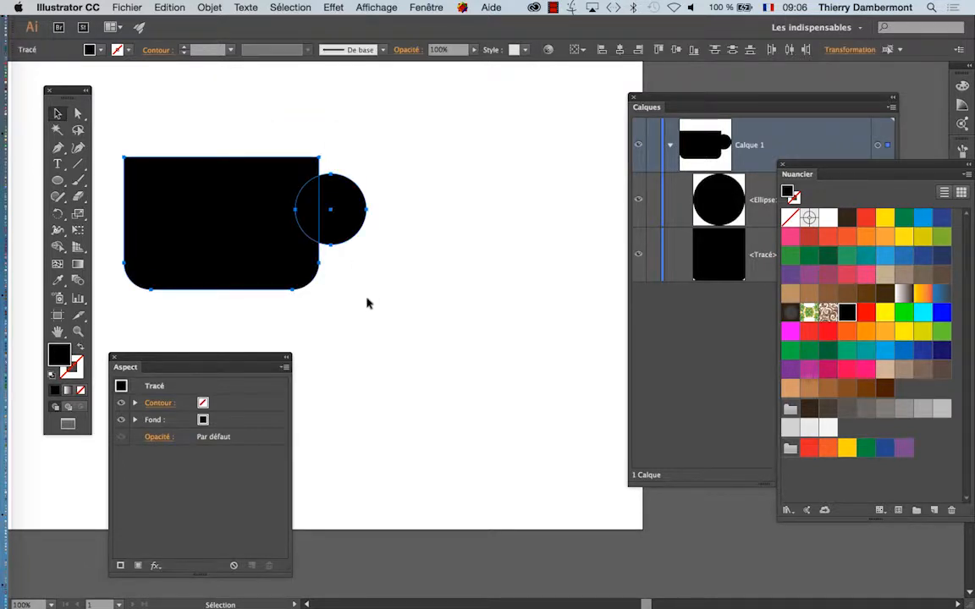
left_click(387, 294)
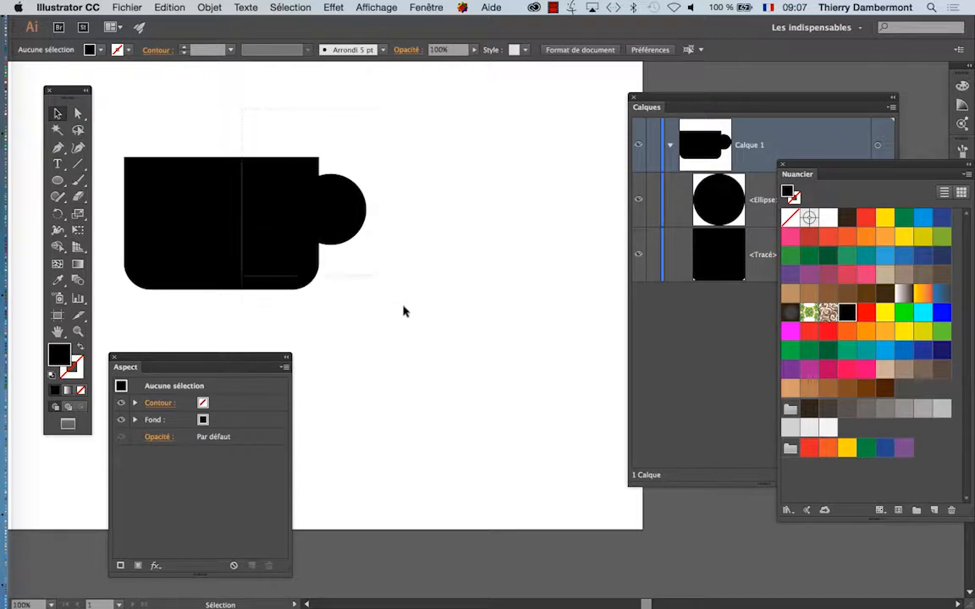
left_click_drag(402, 311, 408, 319)
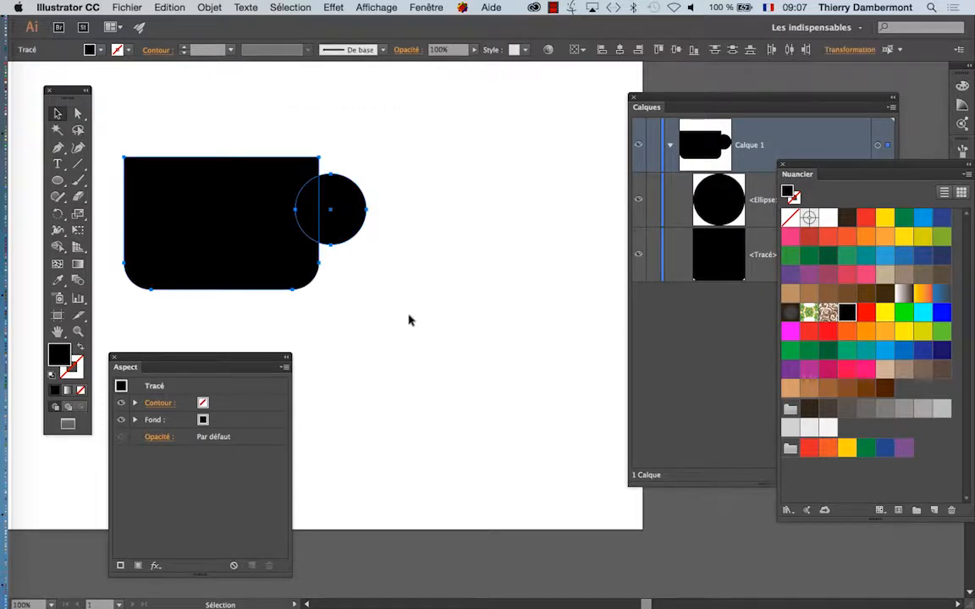
- Show the Pathfinder panel and place it beside the selected shapes
left_click(425, 8)
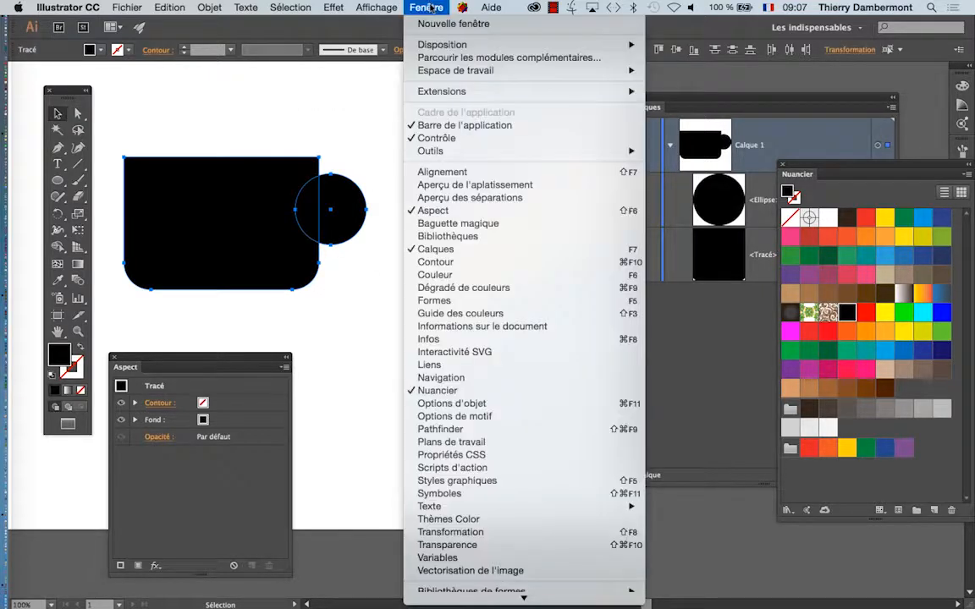
left_click(504, 429)
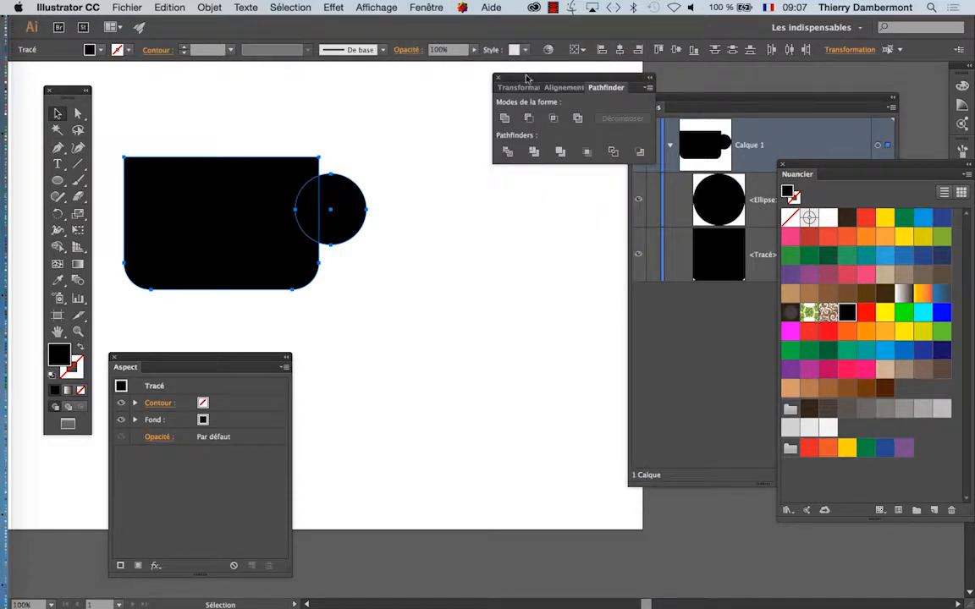
left_click_drag(495, 81, 411, 122)
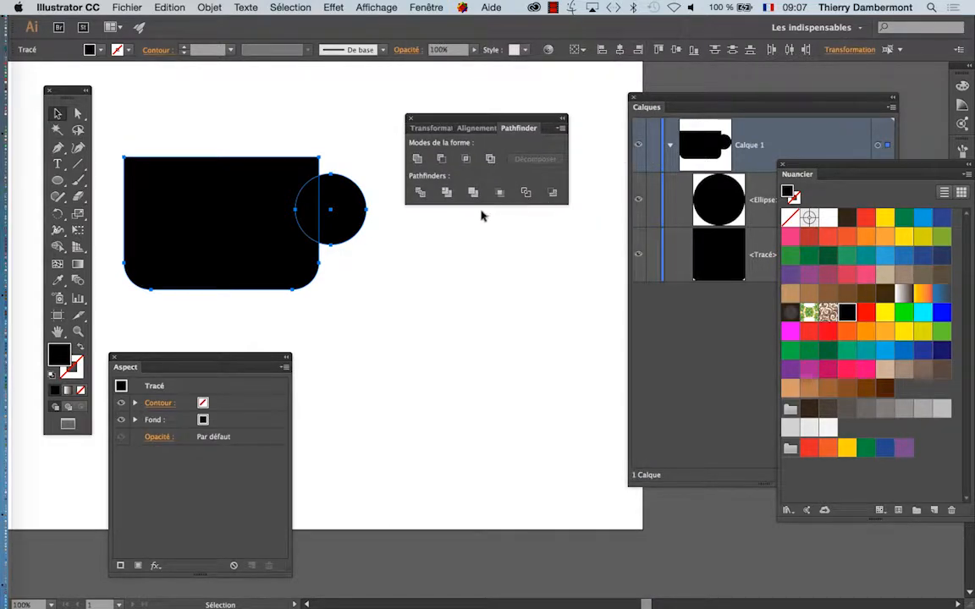
left_click_drag(533, 126, 516, 155)
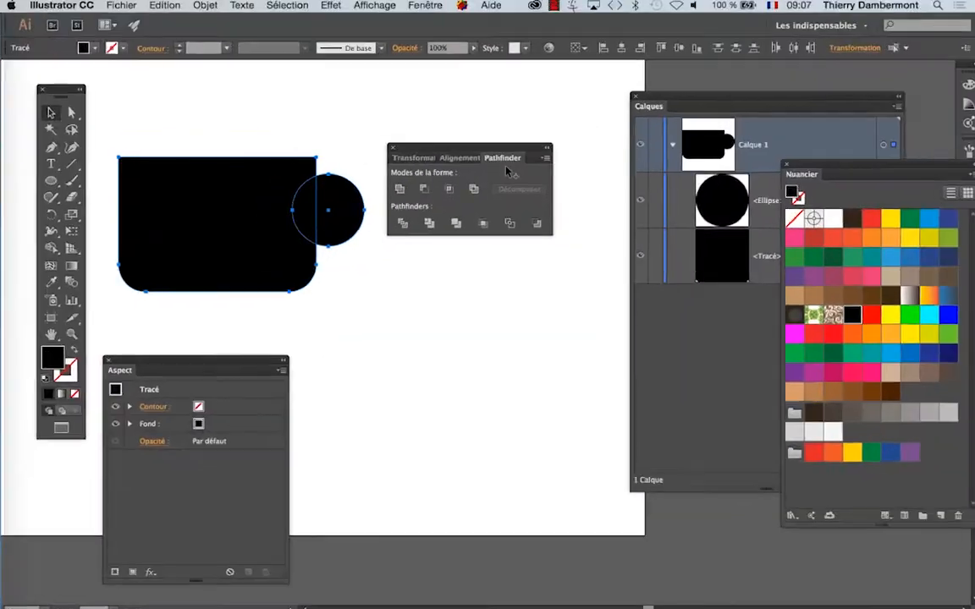
left_click_drag(513, 149, 501, 131)
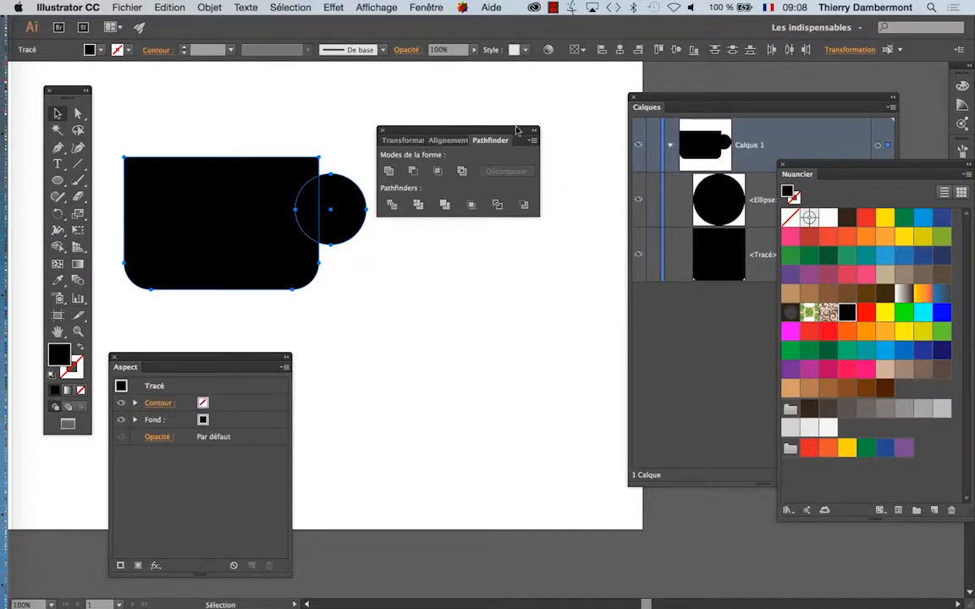
- Reselect both shapes and merge them into one path with the Pathfinder shape mode Réunion
left_click_drag(617, 65, 780, 0)
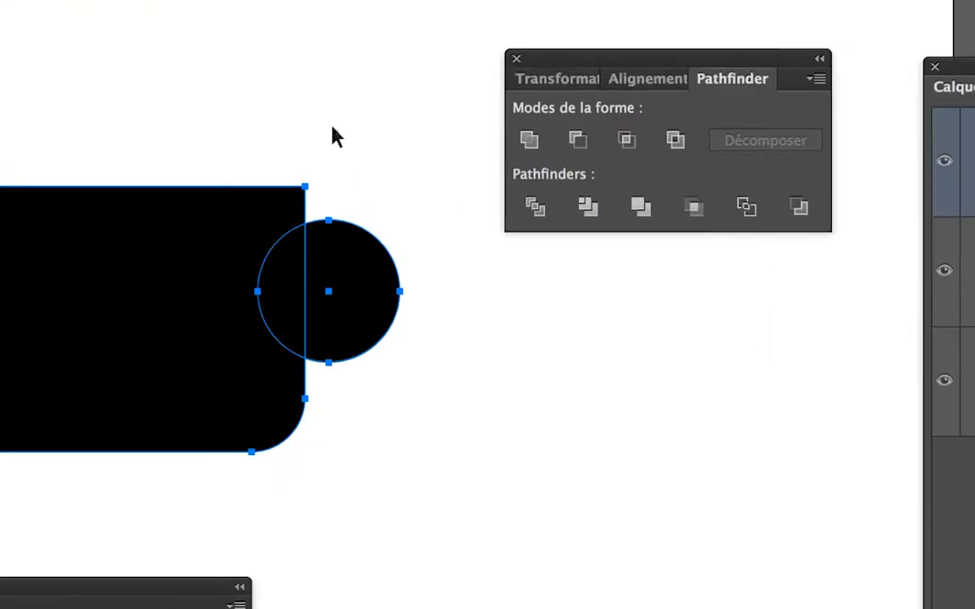
left_click(330, 126)
left_click_drag(241, 146, 406, 287)
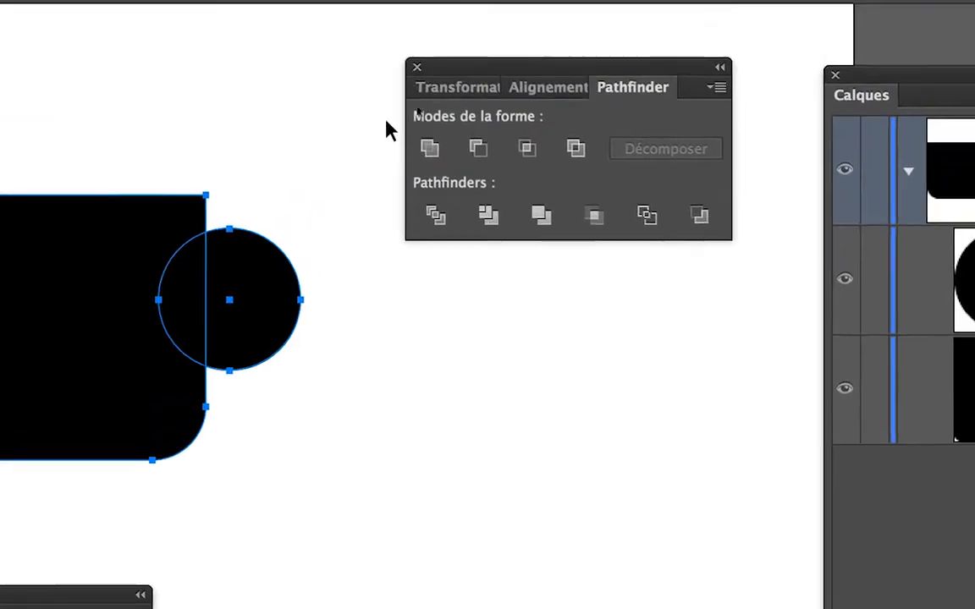
left_click_drag(443, 74, 376, 212)
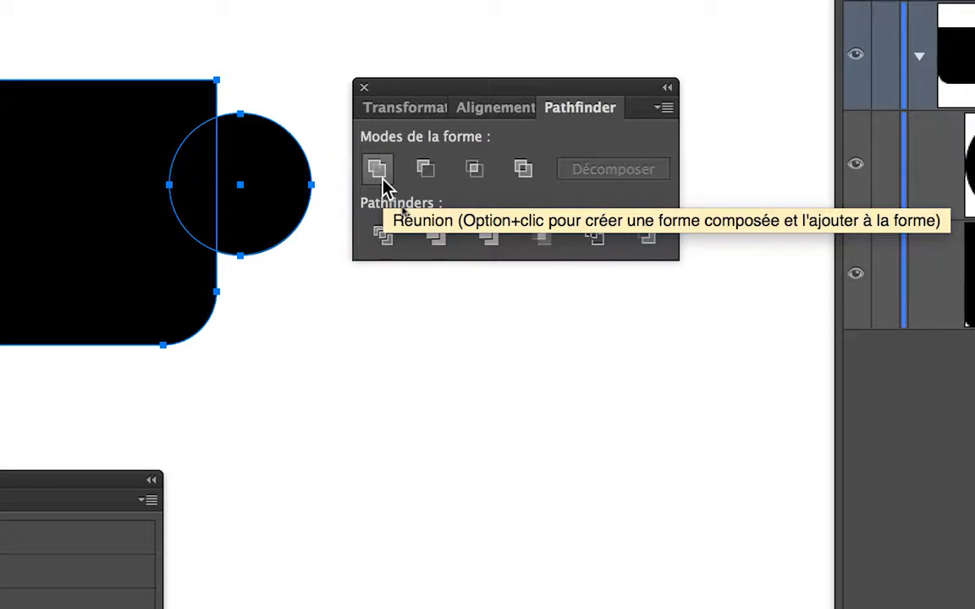
left_click(378, 169)
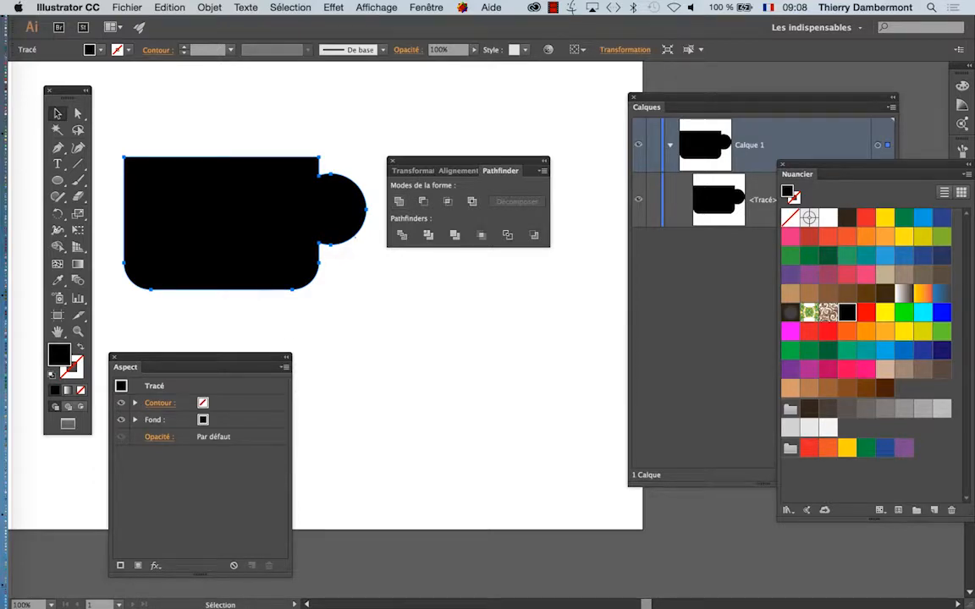
- Clear the view of the Calques panel by moving the Pathfinder panel aside and closing the Nuancier panel
left_click_drag(389, 161, 390, 109)
left_click_drag(819, 172, 483, 294)
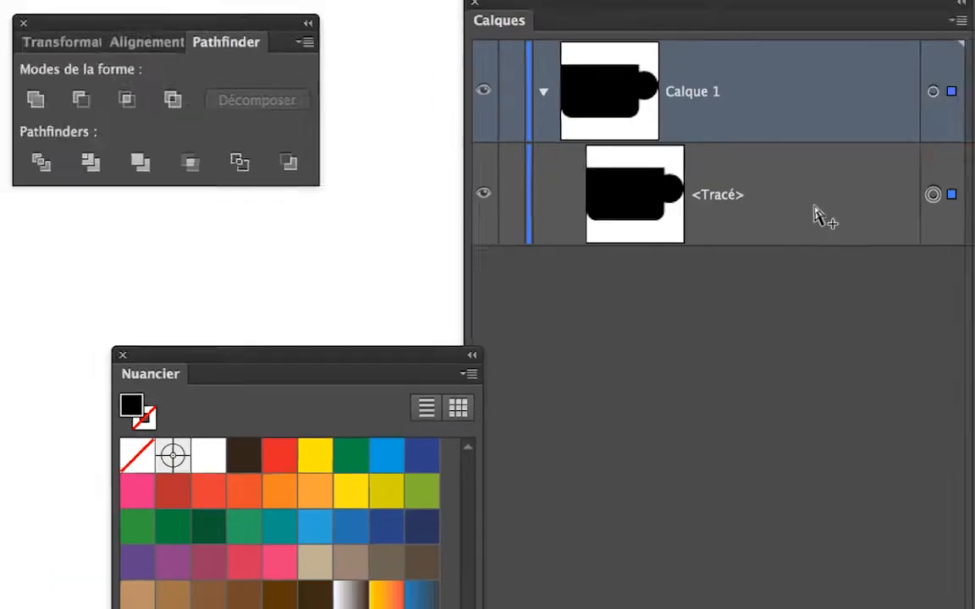
left_click_drag(425, 108, 452, 102)
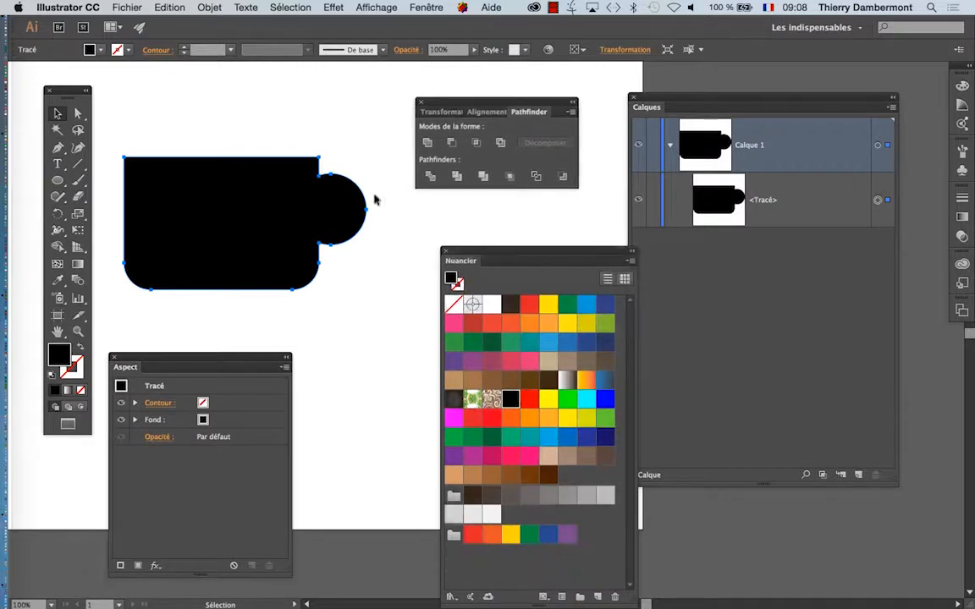
left_click(444, 252)
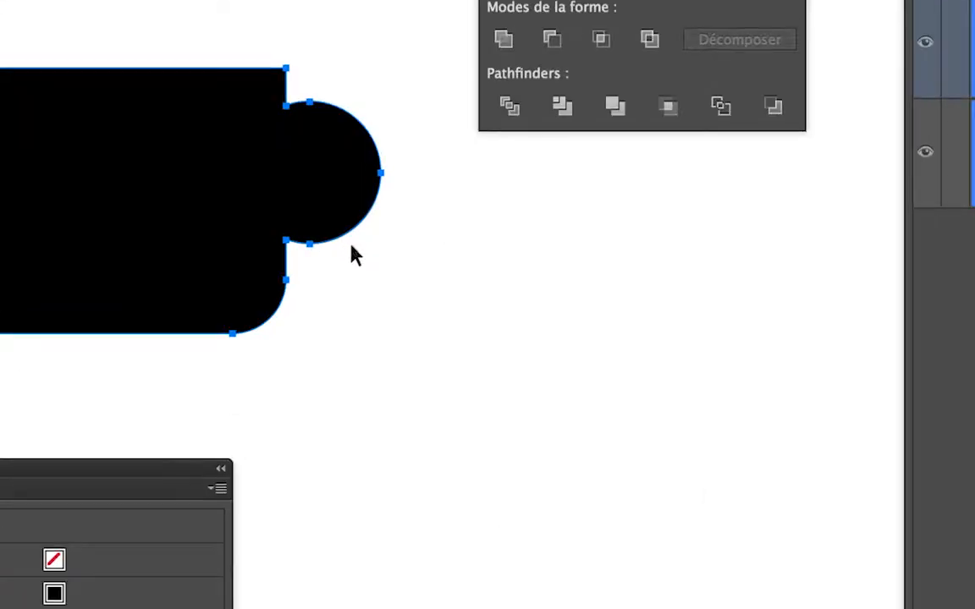
- Undo the union and move the circle so its centre sits on the rounded shape's right edge
key("super+z")
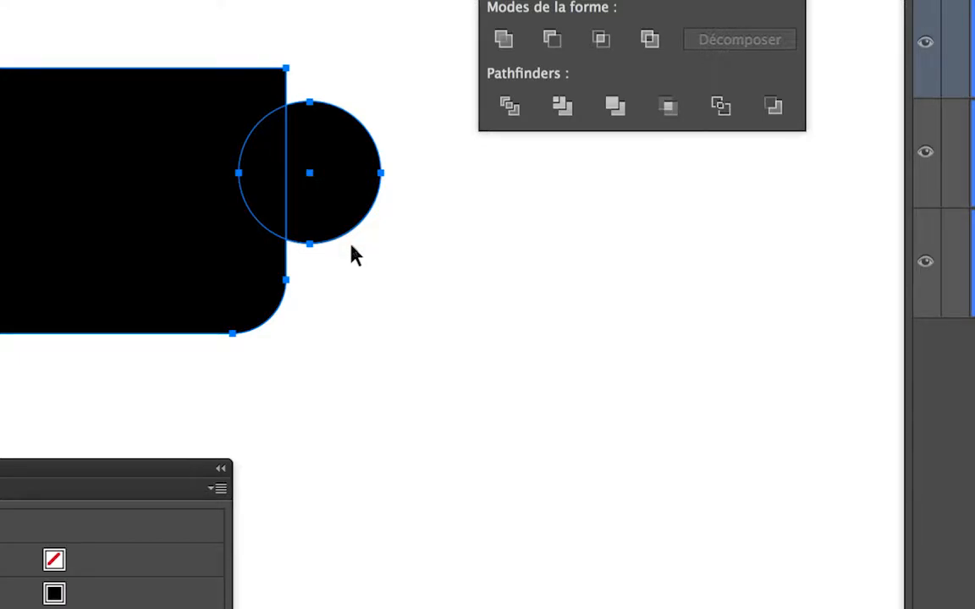
left_click(352, 246)
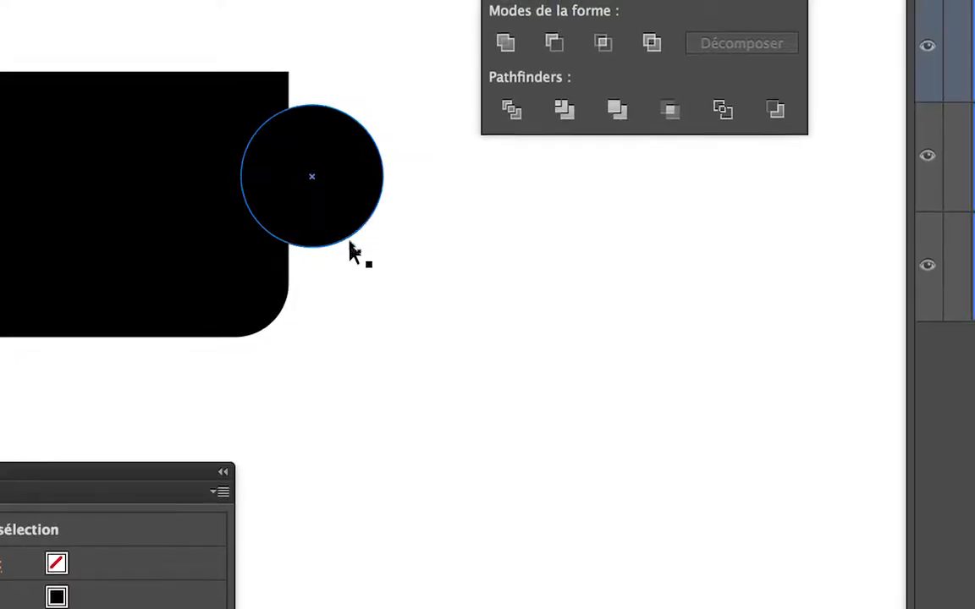
mouse_move(346, 231)
left_mouse_down()
mouse_move(360, 229)
mouse_move(342, 248)
left_mouse_up()
- Try the Réunion mode on the rounded shape and the recentred circle, undo it, and clear the selection
left_click_drag(307, 180, 380, 258)
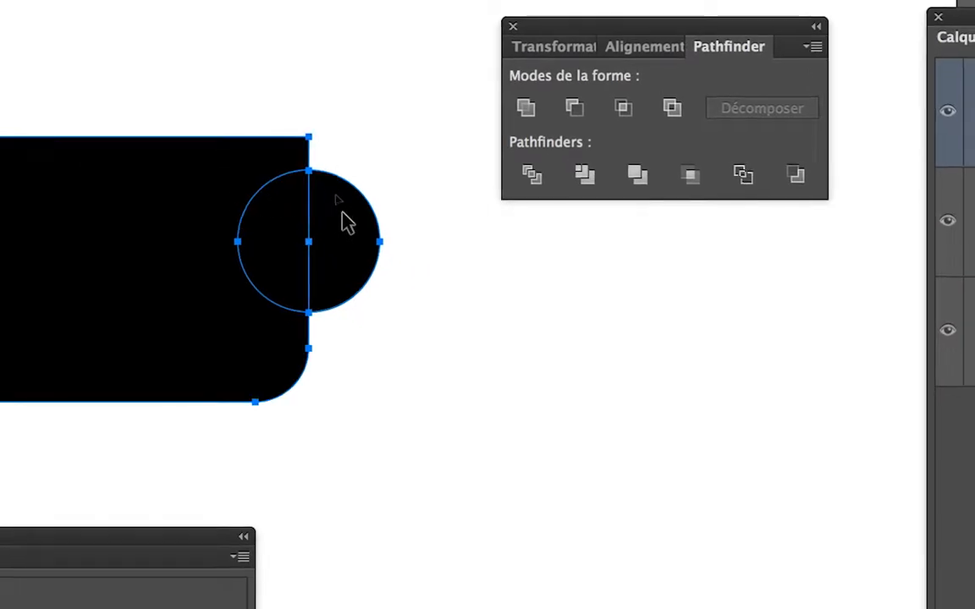
left_click(394, 176)
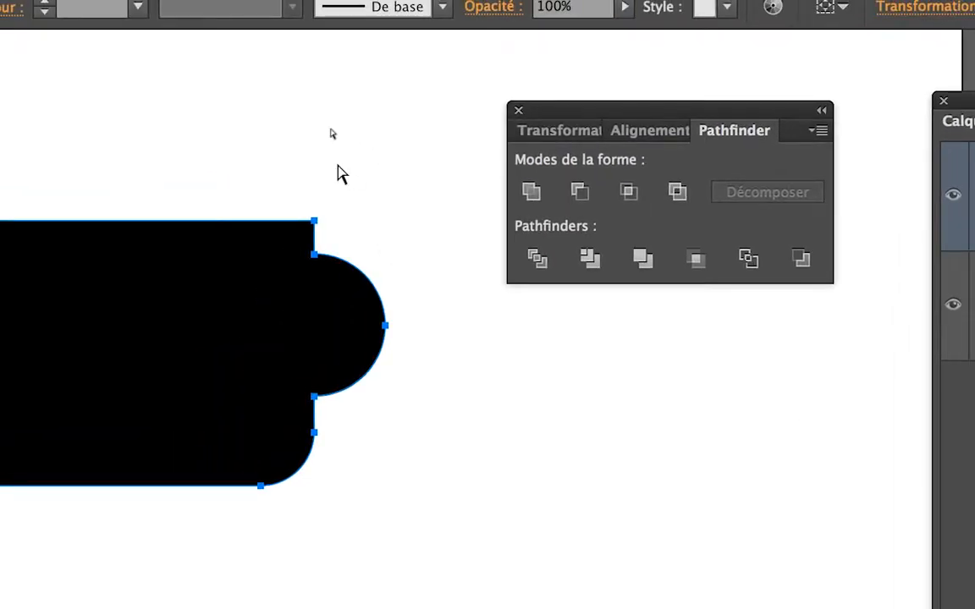
key("ctrl+z")
left_click(336, 165)
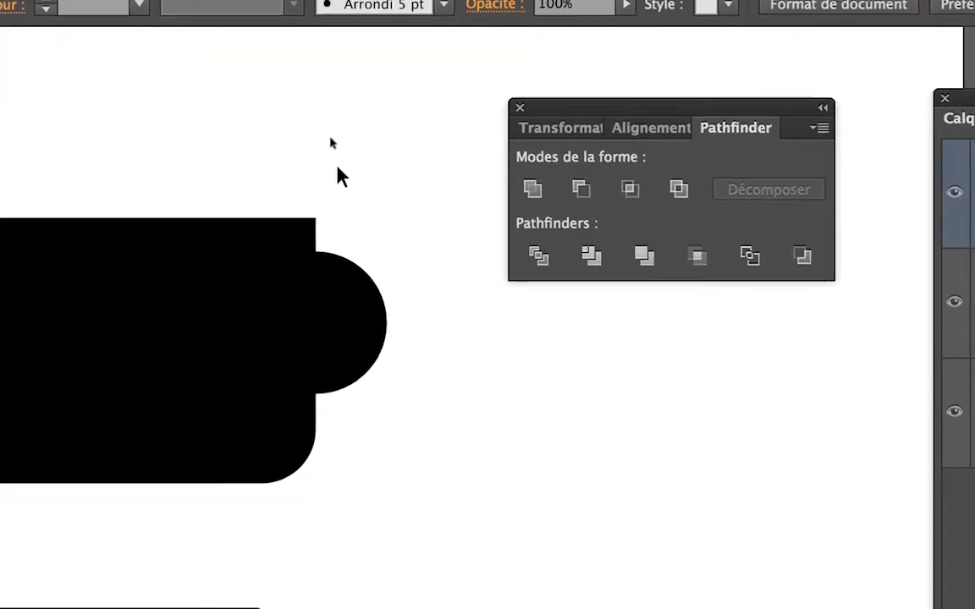
- Shift the circle outward so its centre lies slightly beyond the rounded shape's right edge, and deselect it
left_click_drag(355, 269, 400, 269)
left_click_drag(358, 201, 332, 201)
left_click(307, 106)
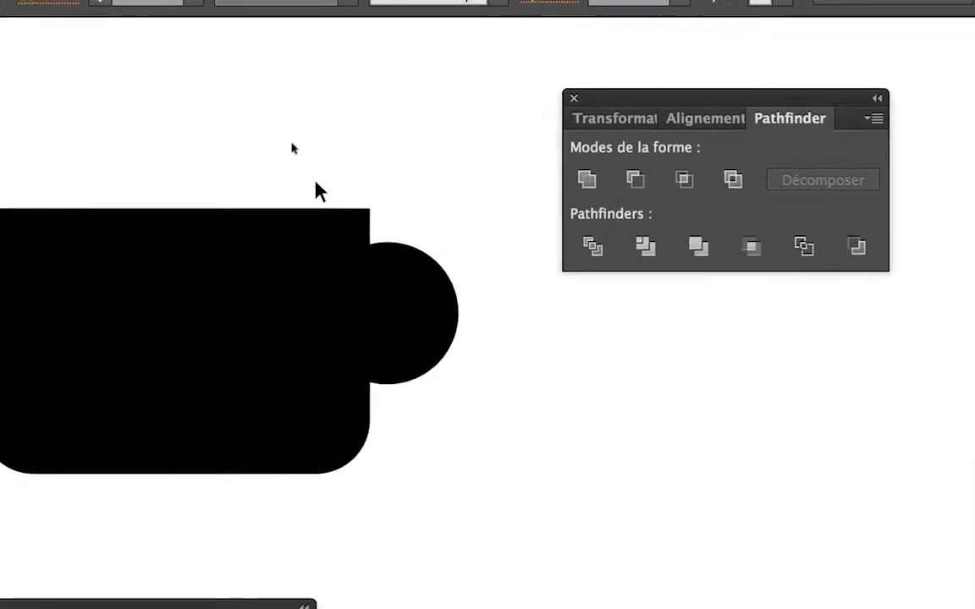
- Select both the rounded shape and the circle, and move the Pathfinder panel clear of them
left_click_drag(243, 174, 350, 300)
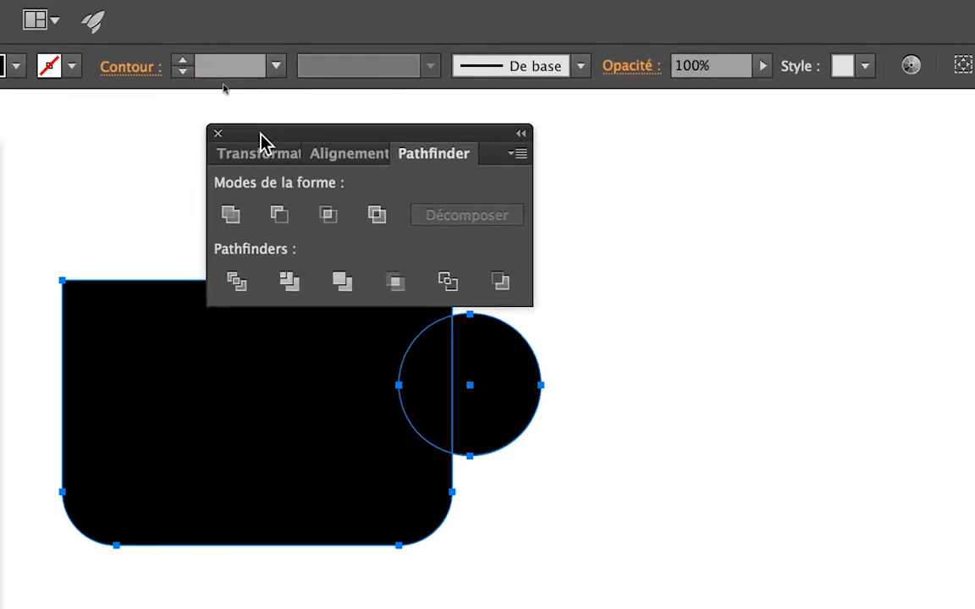
left_click_drag(260, 137, 518, 141)
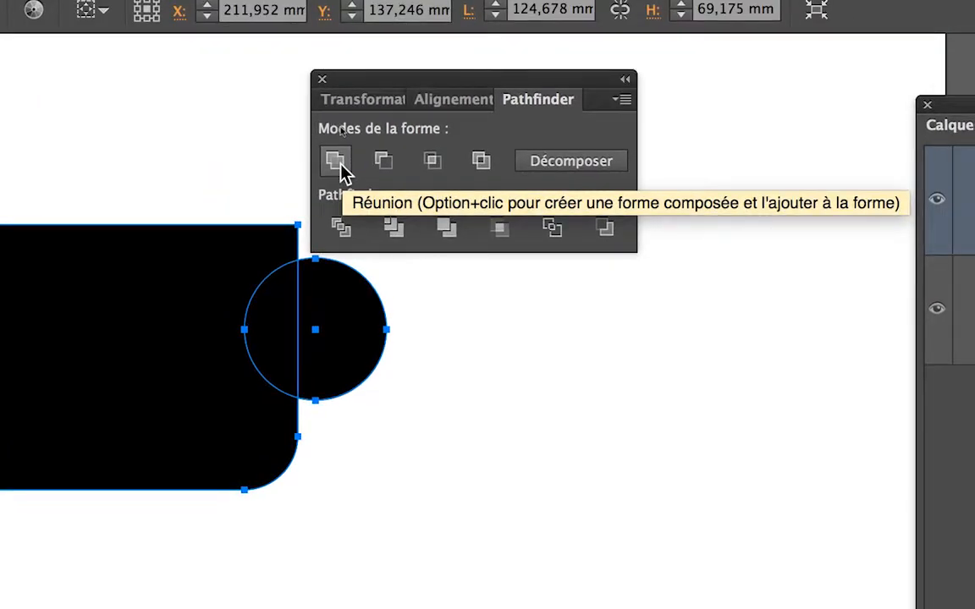
- Combine the rounded shape and the circle as a compound shape in Réunion mode, and inspect its components in the repositioned, resized layers panel
left_click(336, 162, "alt")
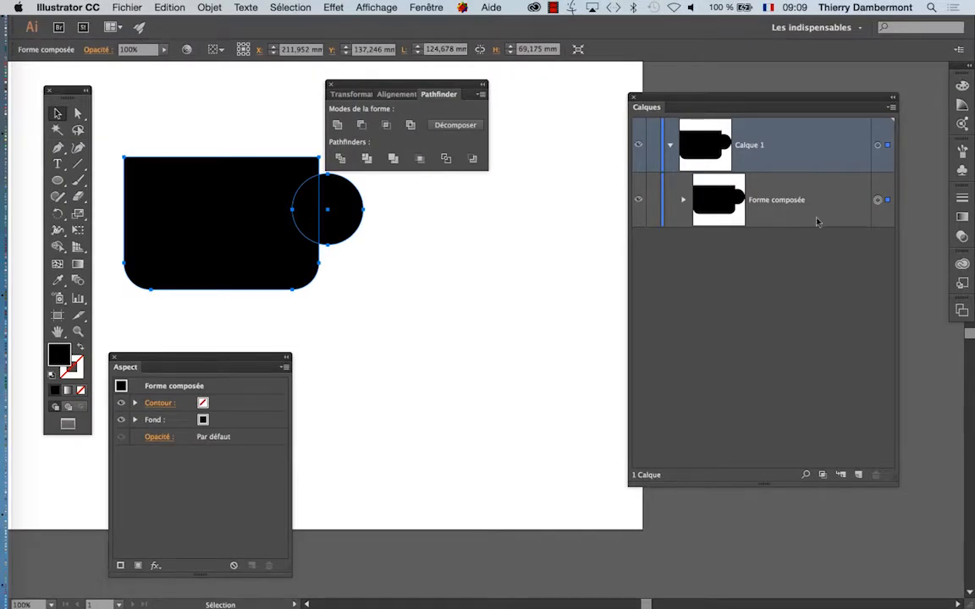
left_click_drag(721, 100, 638, 95)
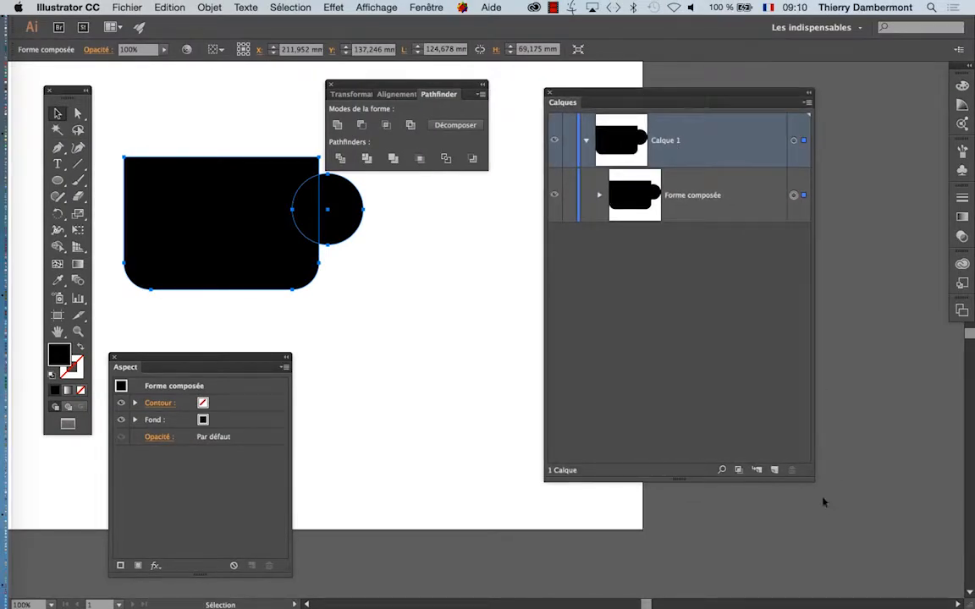
left_click_drag(808, 475, 880, 369)
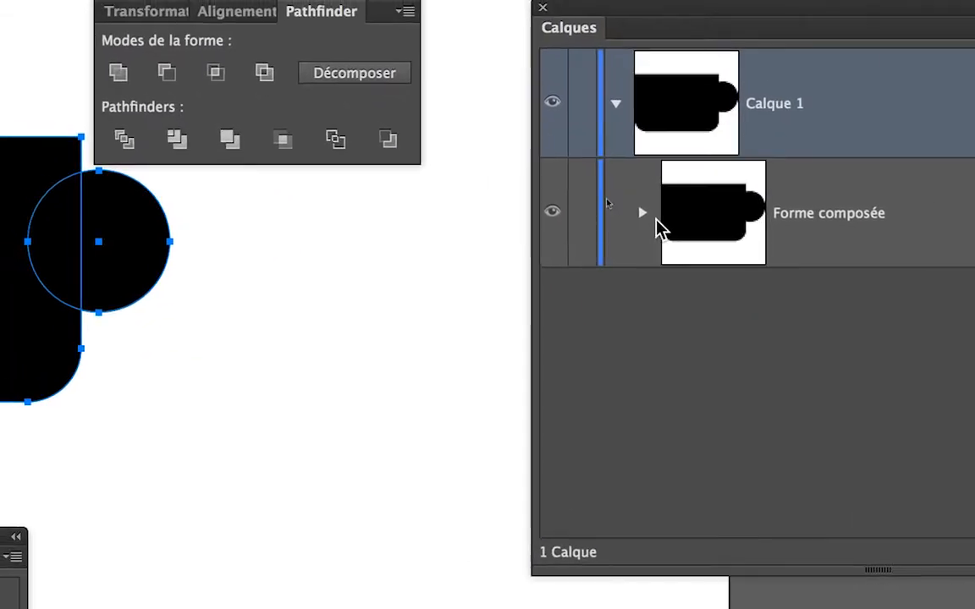
left_click(429, 118)
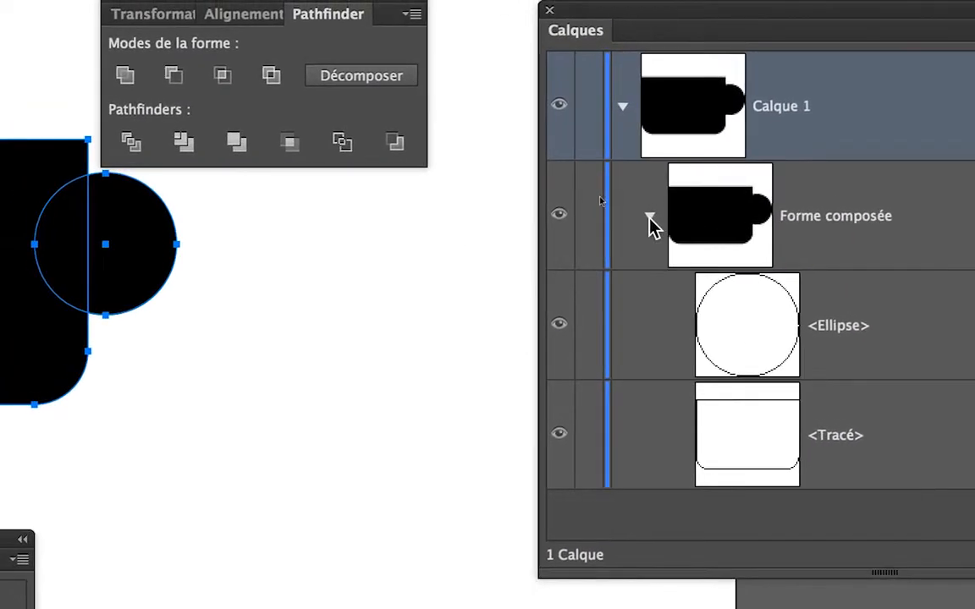
left_click(511, 175)
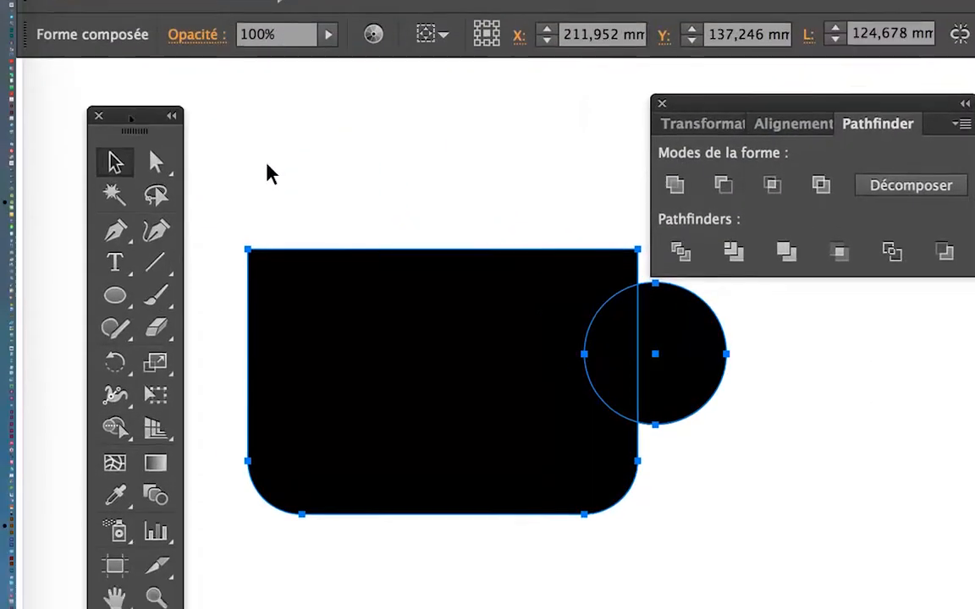
- Detach the direct selection tools into a floating palette and activate the Sélection directe progressive tool
left_click(168, 167)
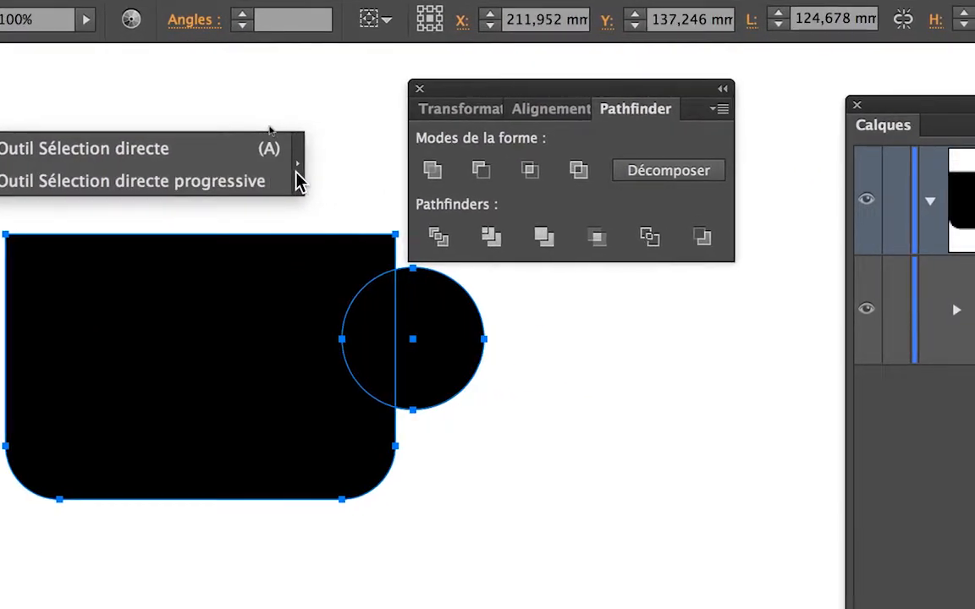
left_click(325, 179)
left_click_drag(186, 180, 285, 159)
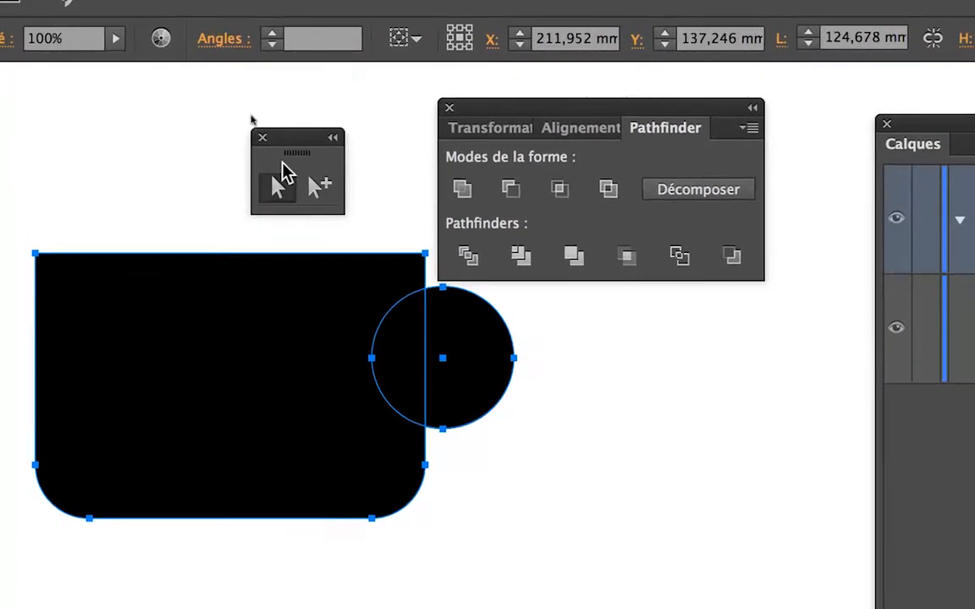
left_click(319, 186)
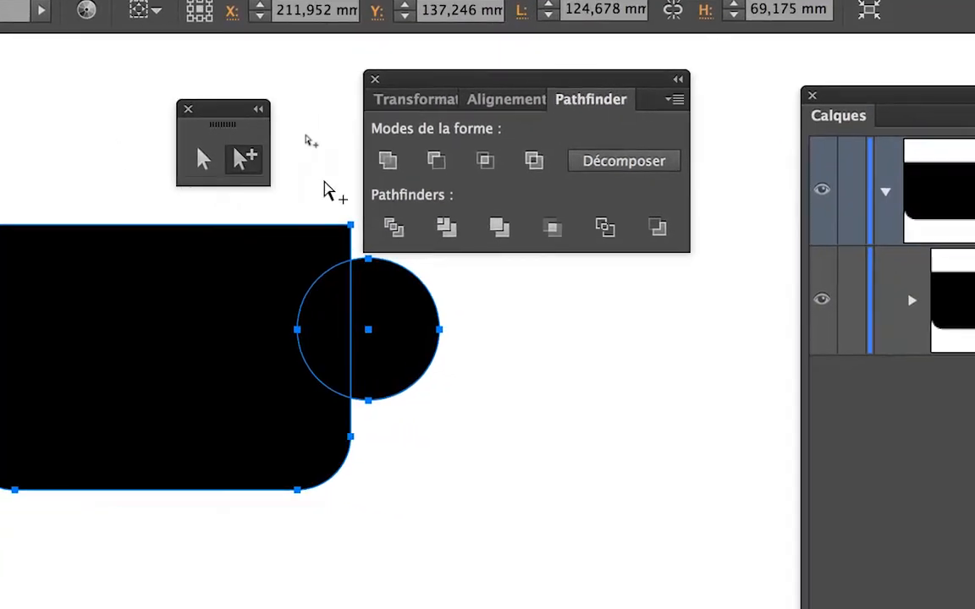
- Move only the circle inside the compound shape slightly down and outward from the rounded shape's right edge
left_click(401, 220)
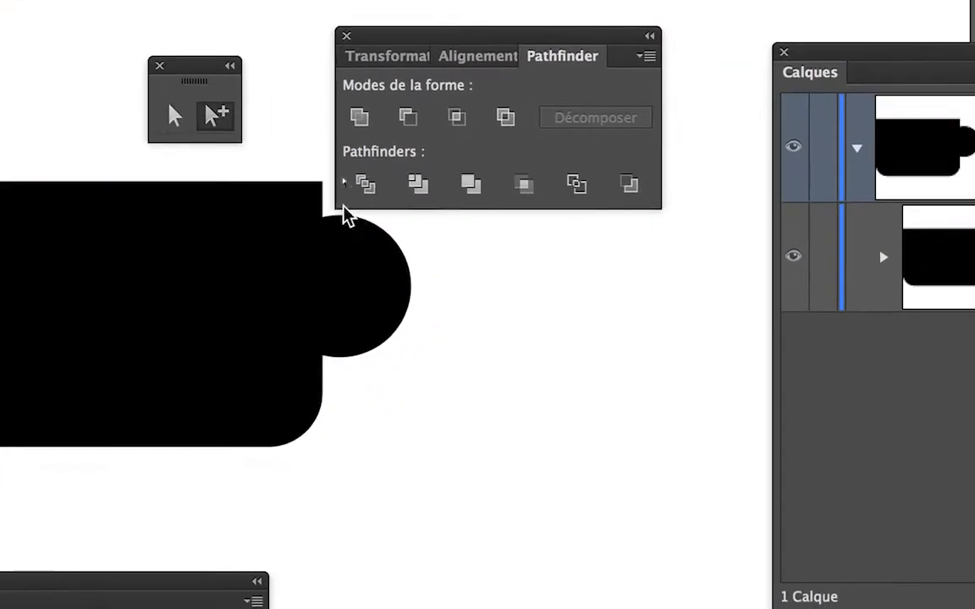
left_click(385, 236)
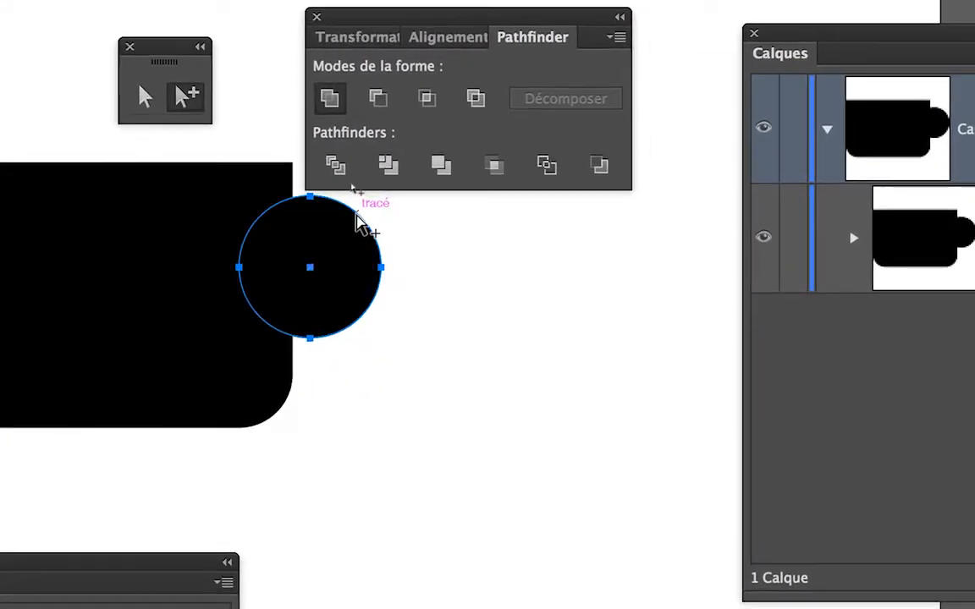
mouse_move(390, 236)
left_mouse_down()
mouse_move(404, 256)
mouse_move(359, 228)
mouse_move(374, 235)
left_mouse_up()
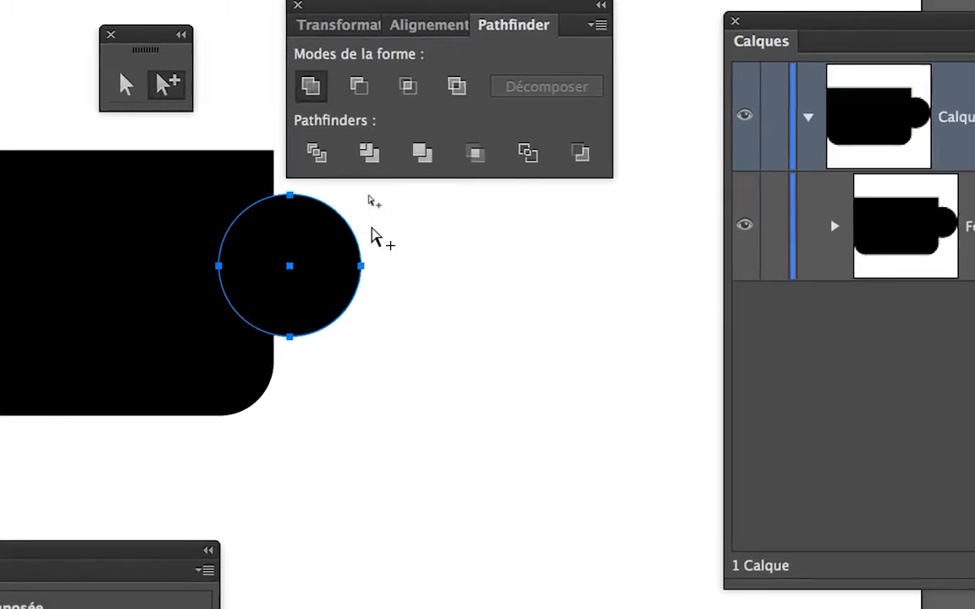
left_click(374, 235)
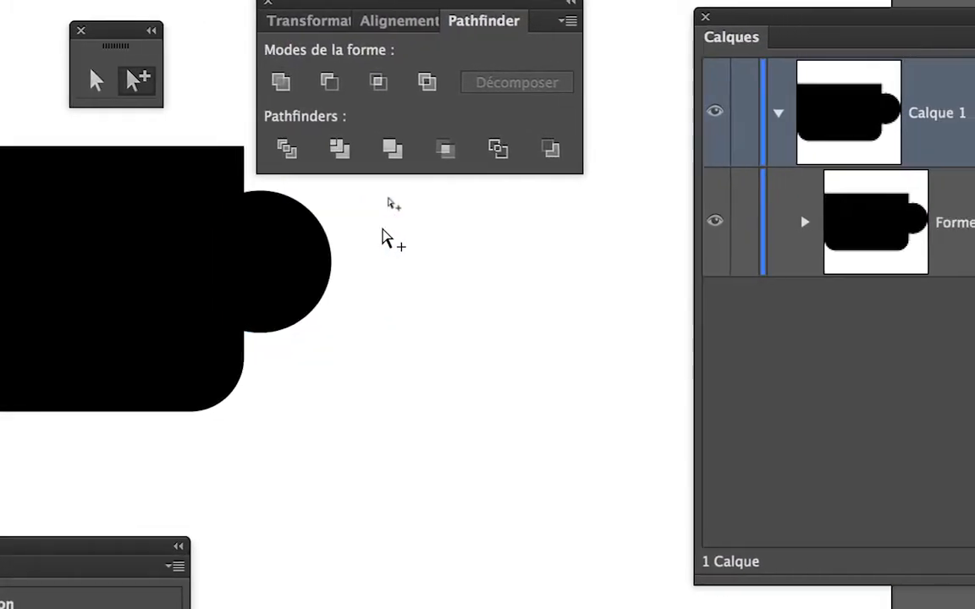
left_click(329, 243)
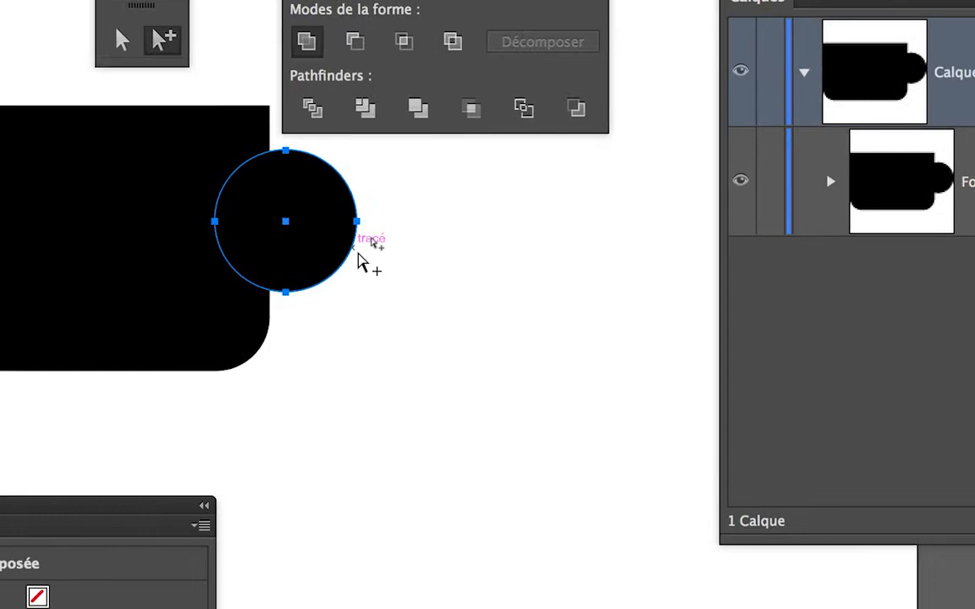
left_click(207, 262)
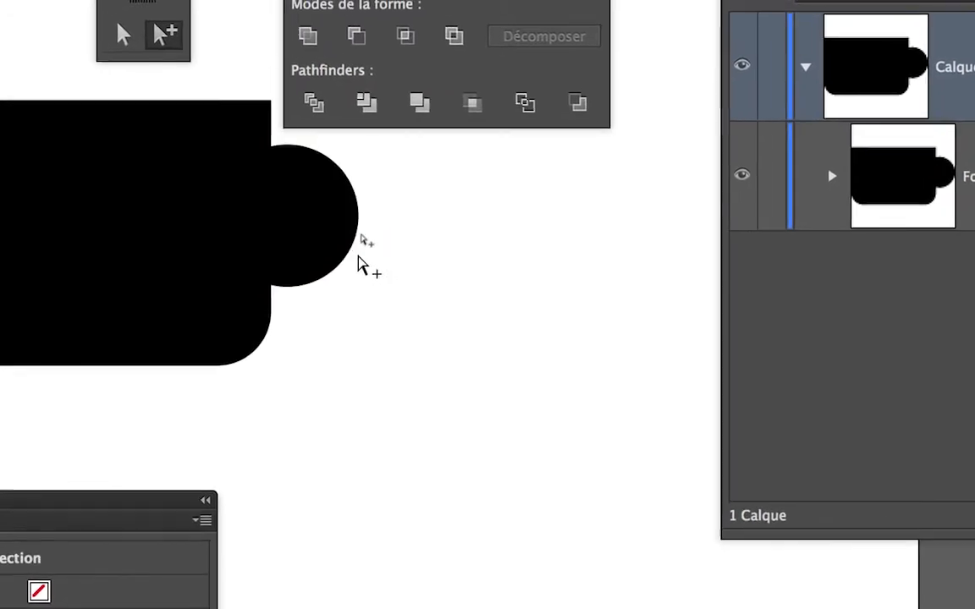
left_click(197, 258)
left_click_drag(356, 260, 326, 247)
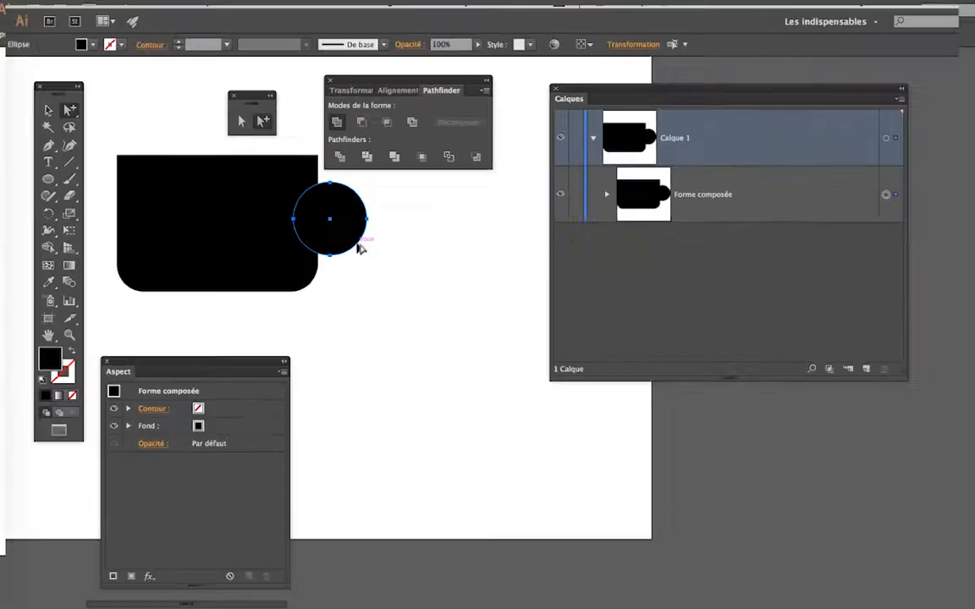
- Select the whole compound shape with the Selection tool
left_click(57, 114)
left_click(213, 190)
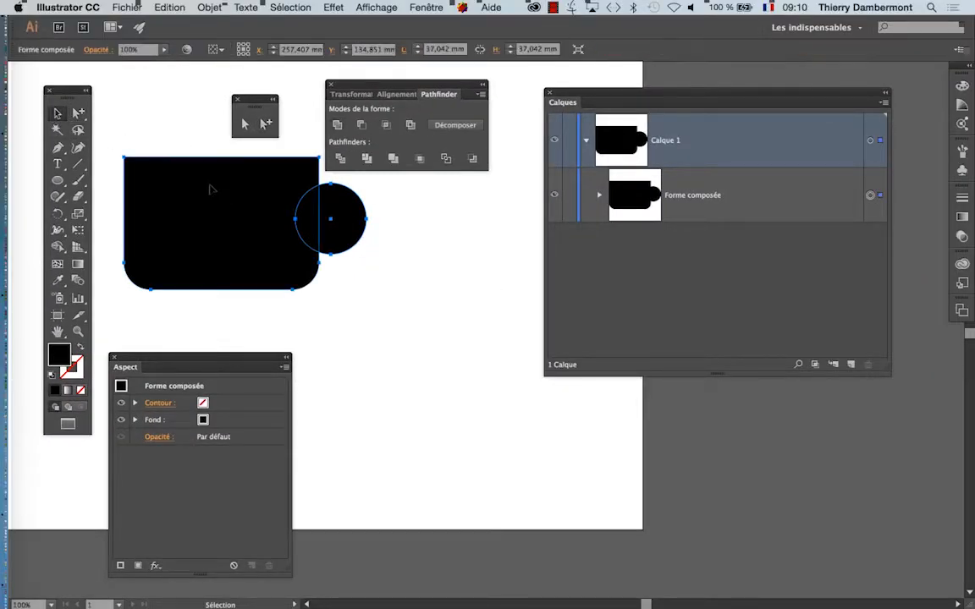
left_click(197, 143)
left_click(211, 160)
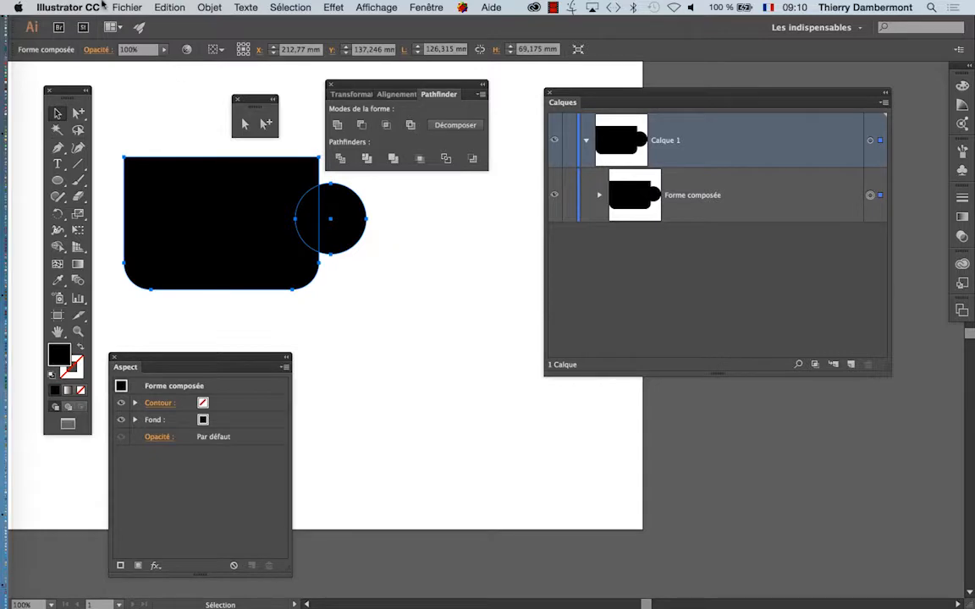
- Save the document under a new numbered logo-tasse file name in the "jour 5 - docs" folder, in Adobe Illustrator (ai) format
left_click(126, 7)
left_click(154, 123)
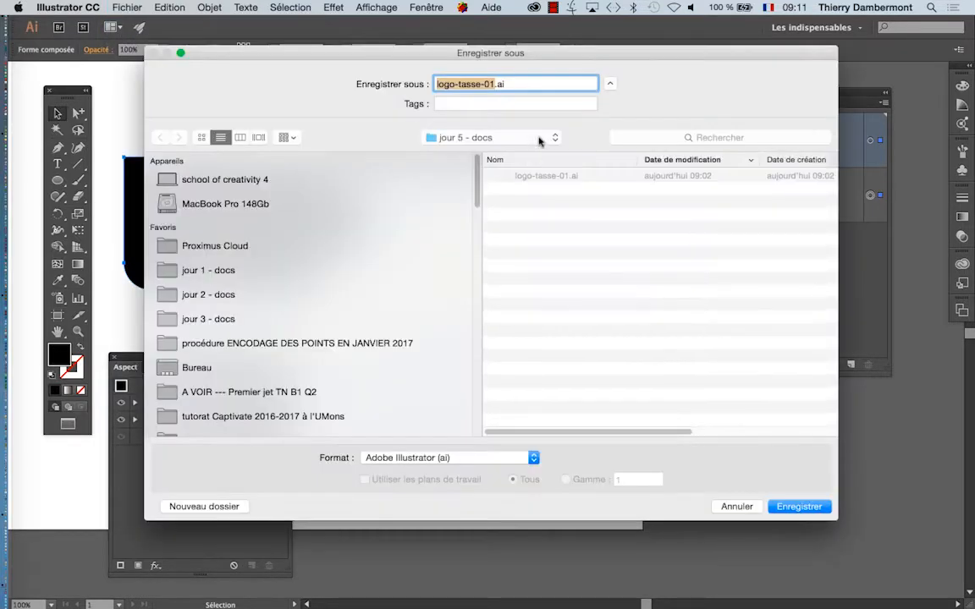
left_click(495, 83)
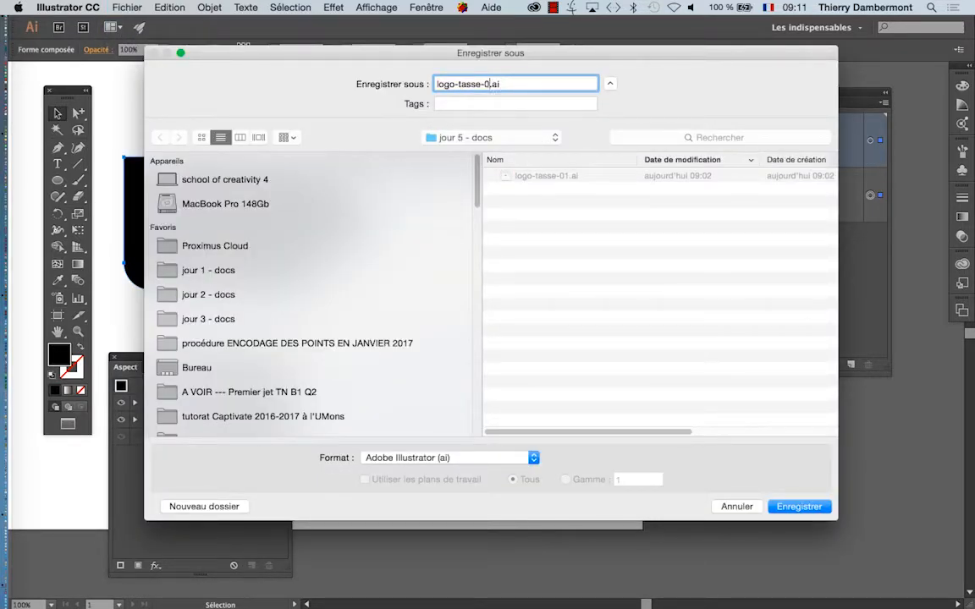
key("Return")
left_click(579, 516)
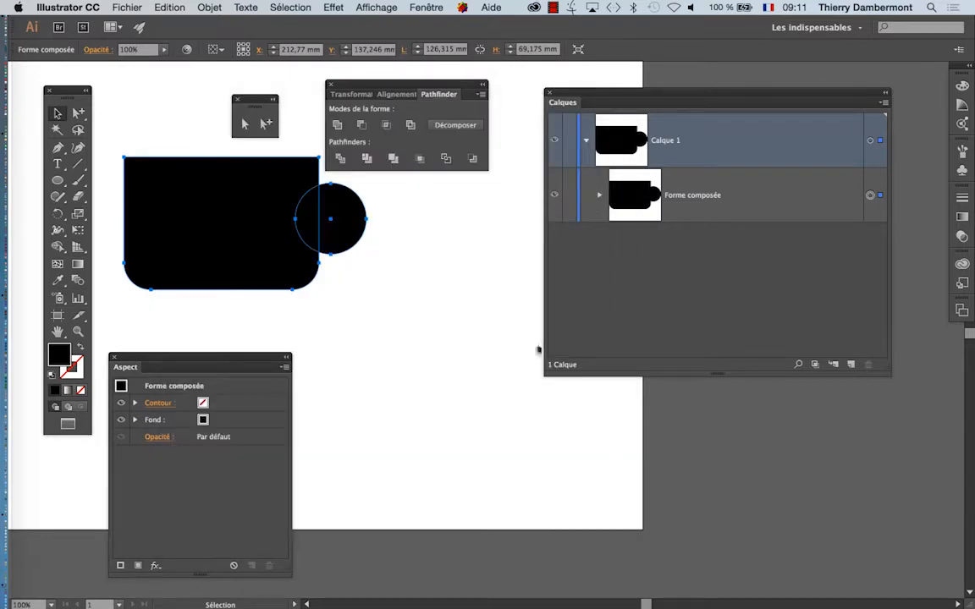
- Move the Aspect panel clear of the artwork, and expand the selected compound shape into a single path with Décomposer
left_click_drag(399, 285, 459, 327)
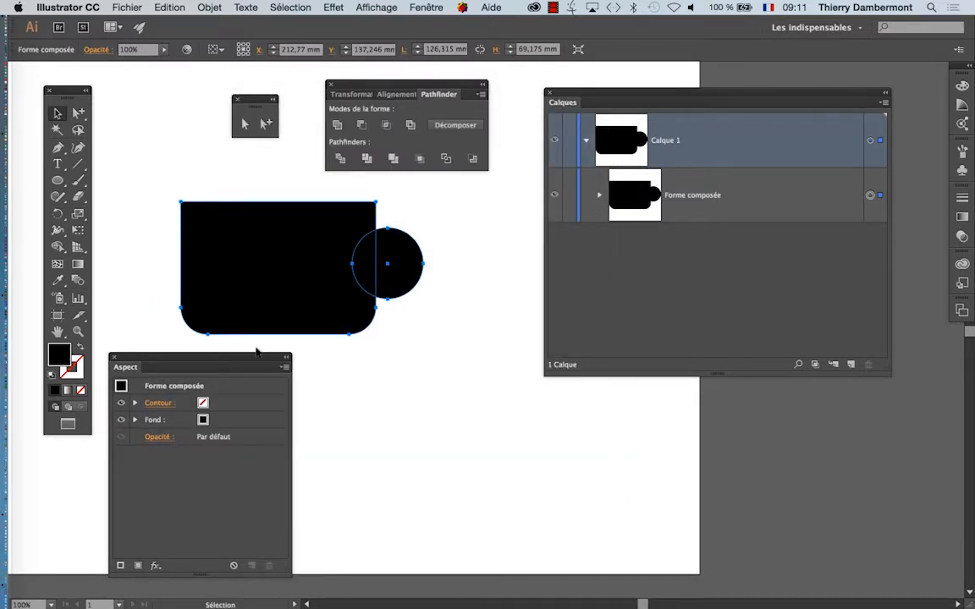
left_click_drag(270, 366, 315, 390)
left_click(271, 177)
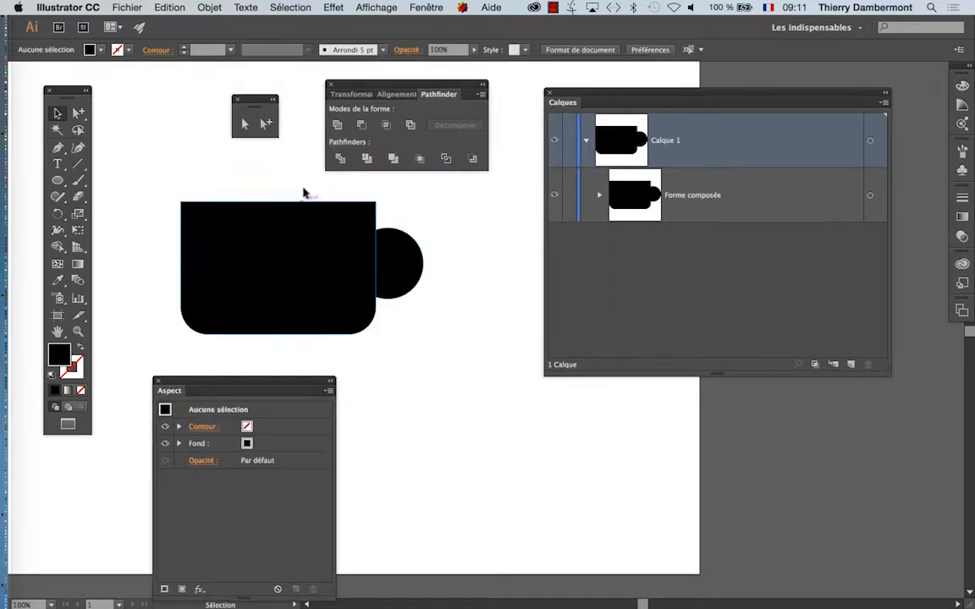
left_click_drag(305, 192, 414, 273)
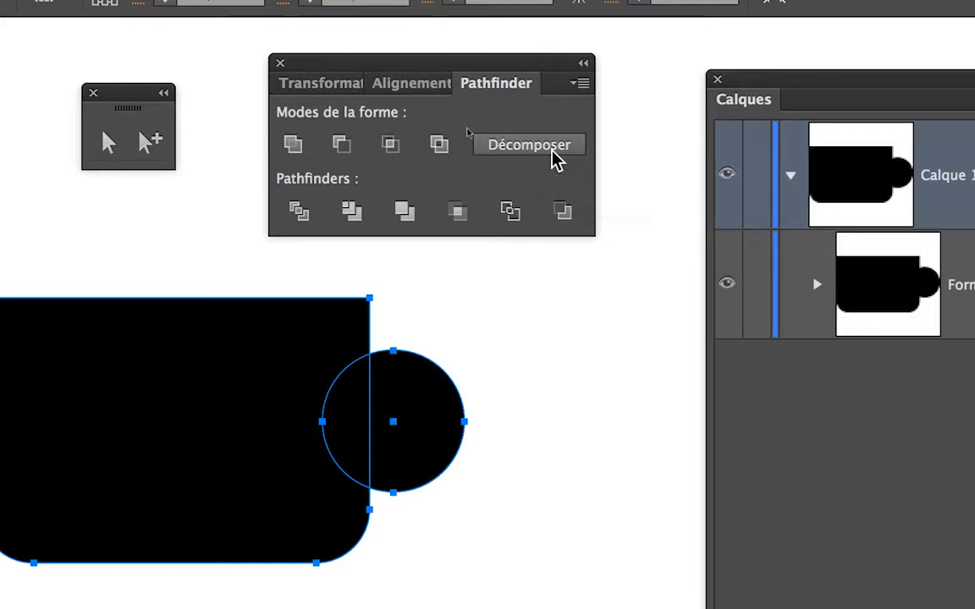
left_click(556, 159)
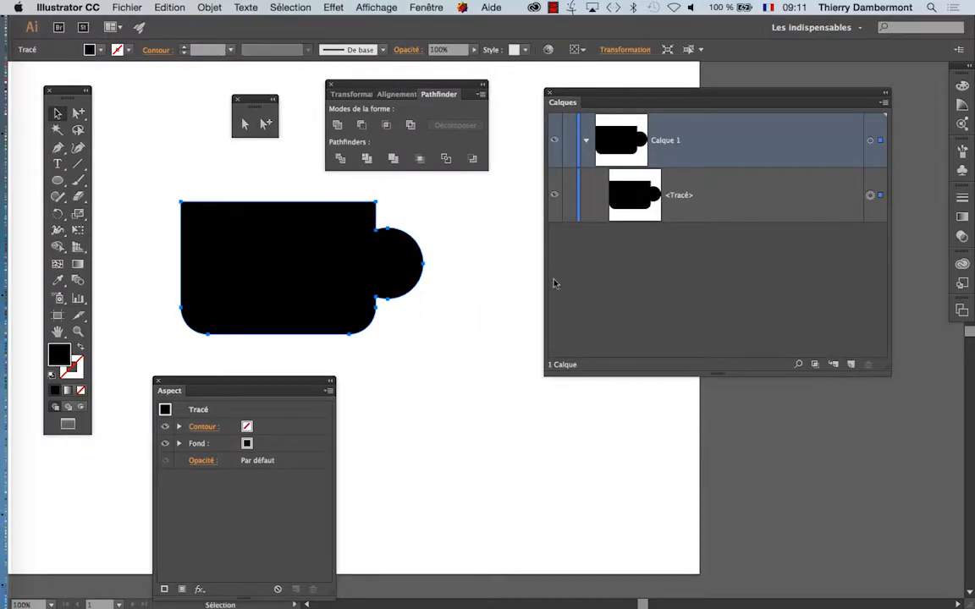
- Move the Pathfinder panel away from the cup and lock the merged cup path in the layers panel
scroll(474, 293, "up", 1)
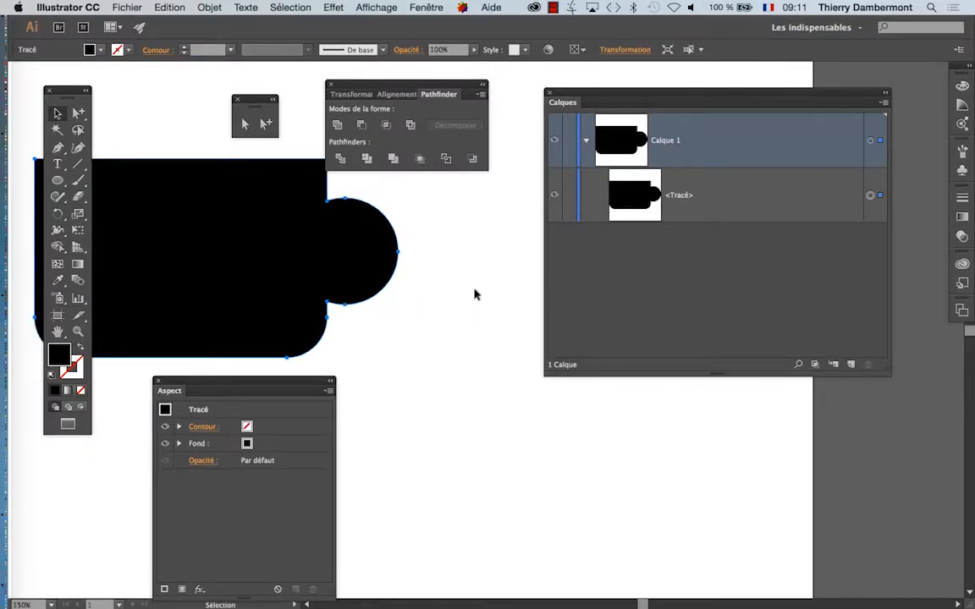
left_click_drag(338, 84, 501, 448)
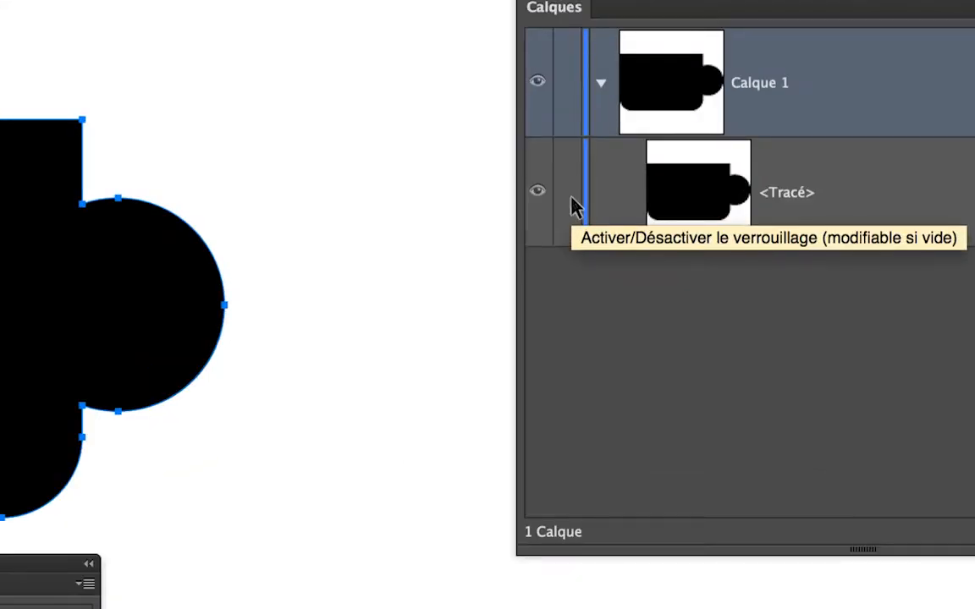
left_click(569, 200)
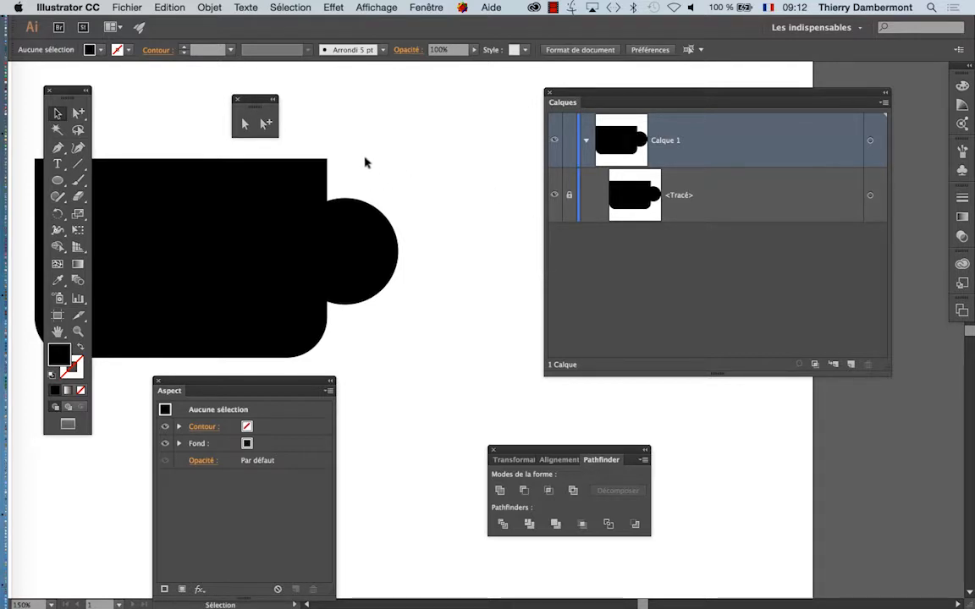
- Draw a circle about 19.5 mm in diameter above and to the right of the cup handle, and shift the Aspect panel upward
left_click(59, 181)
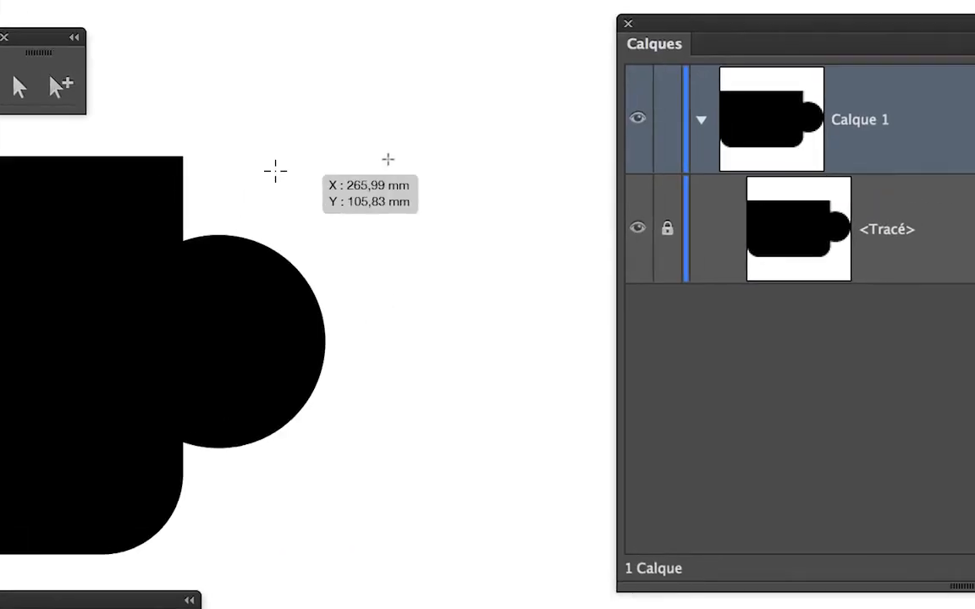
left_click_drag(715, 134, 869, 247)
left_click_drag(338, 205, 296, 172)
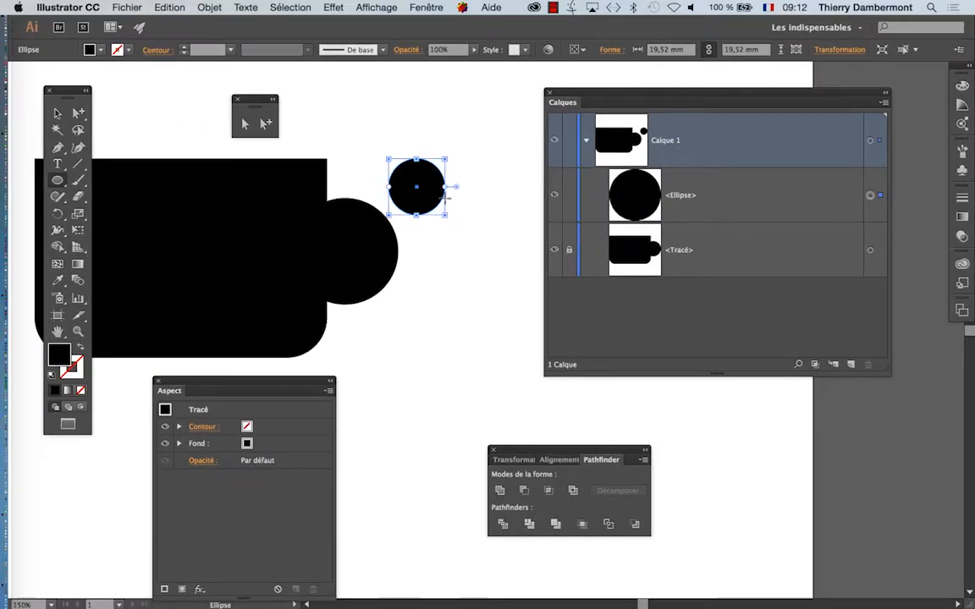
left_click_drag(242, 385, 235, 353)
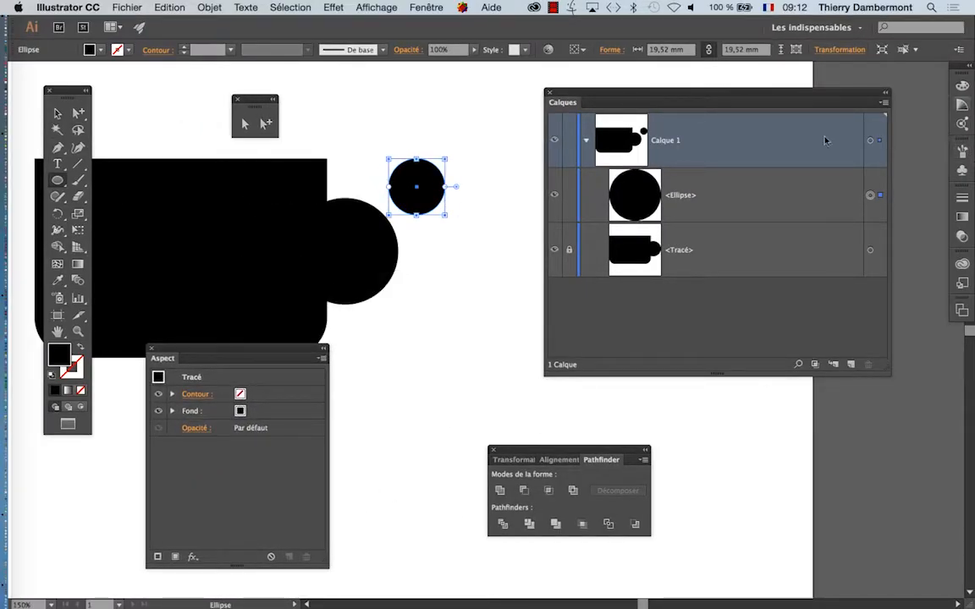
- Fill the small circle with yellow from the Nuancier swatches, place that panel clear of the artwork, and activate the Selection tool
left_click(426, 7)
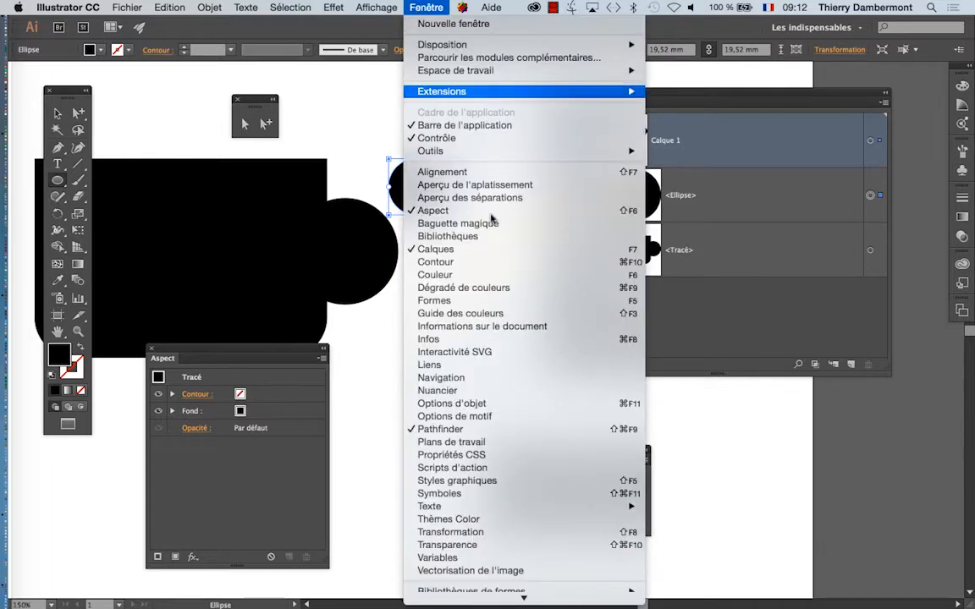
left_click(503, 391)
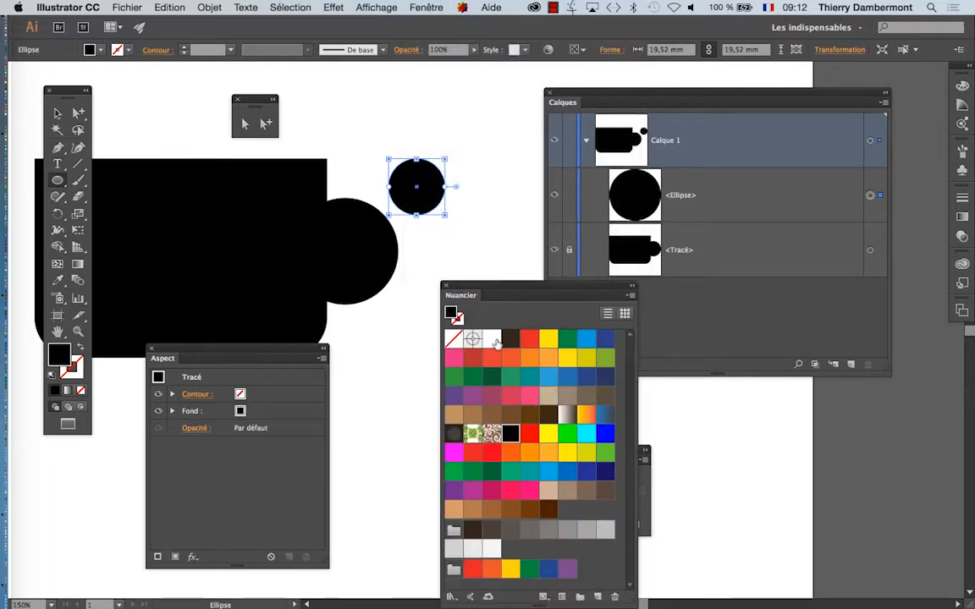
left_click(493, 339)
left_click_drag(467, 289, 772, 322)
left_click(606, 272)
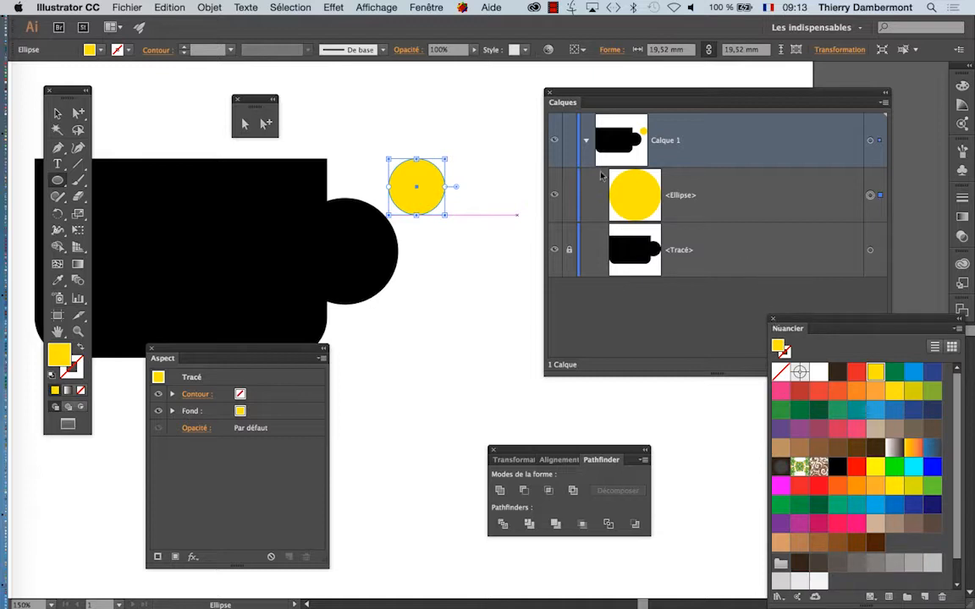
key("super")
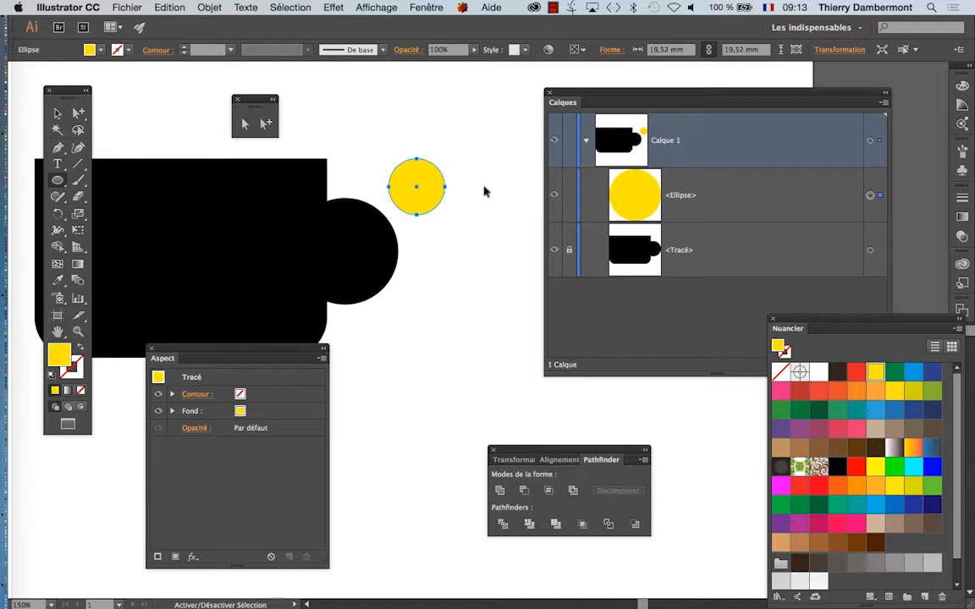
left_click(57, 113)
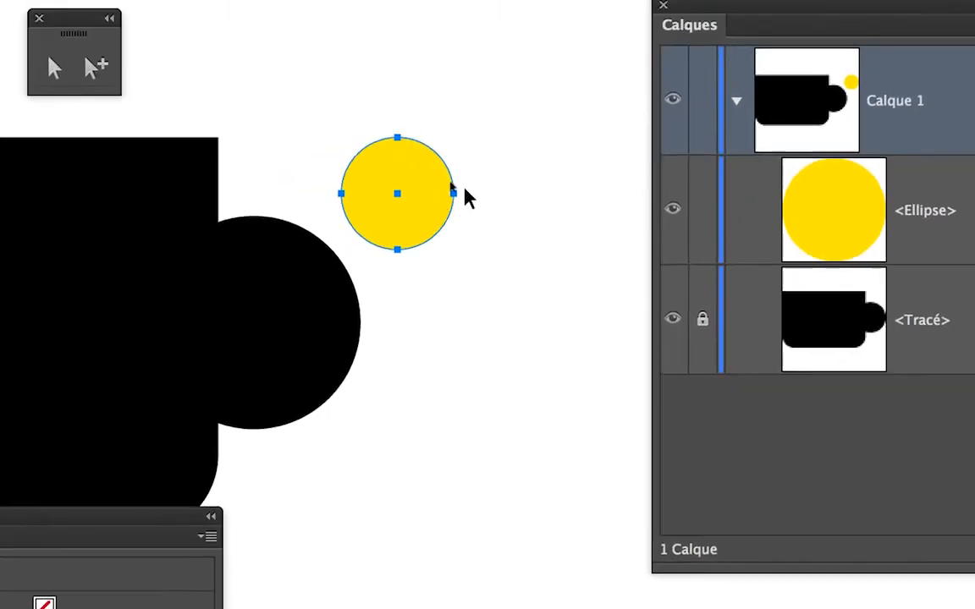
- Move the yellow circle onto the middle of the cup's black circular handle
left_click_drag(461, 190, 326, 323)
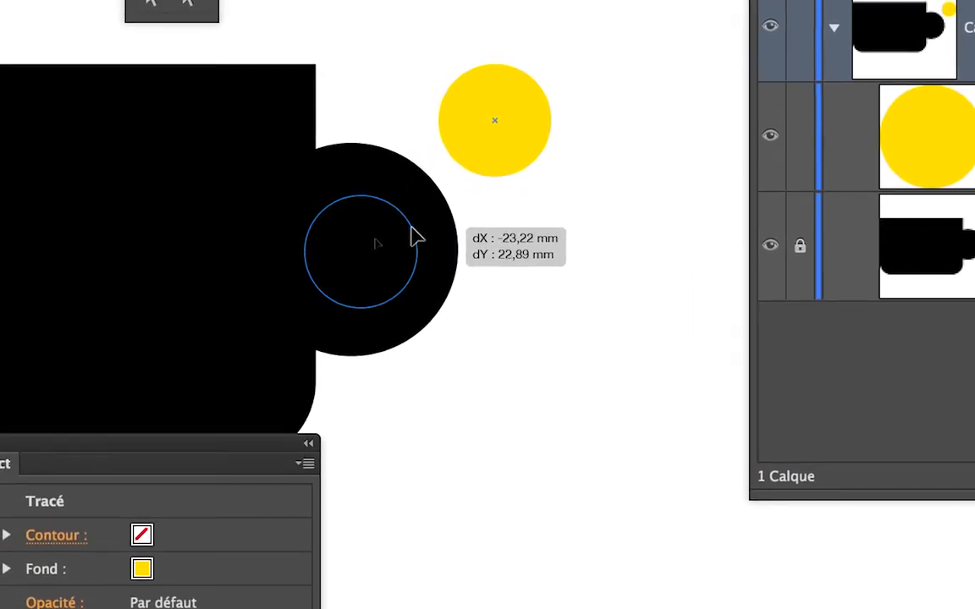
left_click_drag(414, 237, 404, 232)
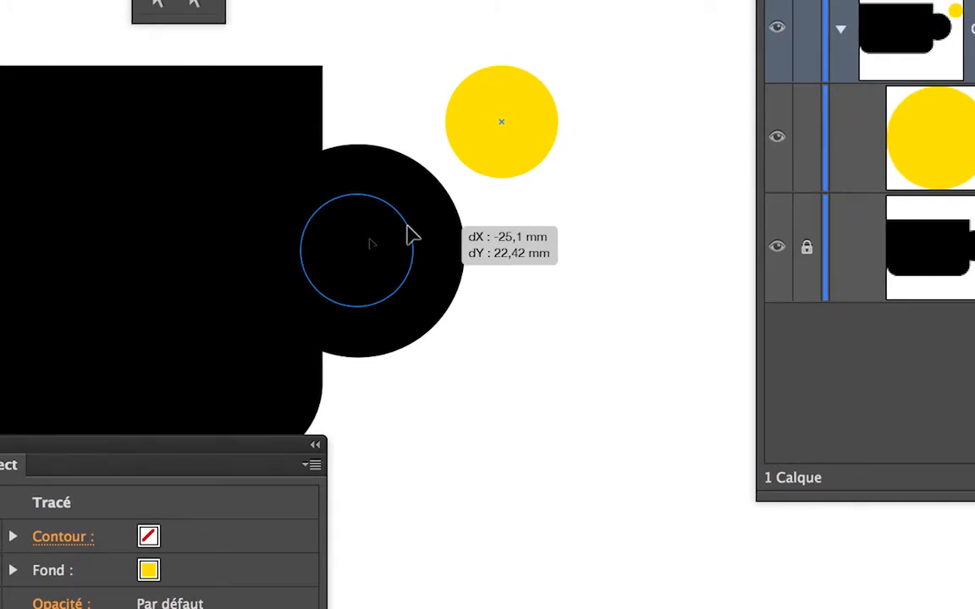
left_click_drag(407, 227, 412, 237)
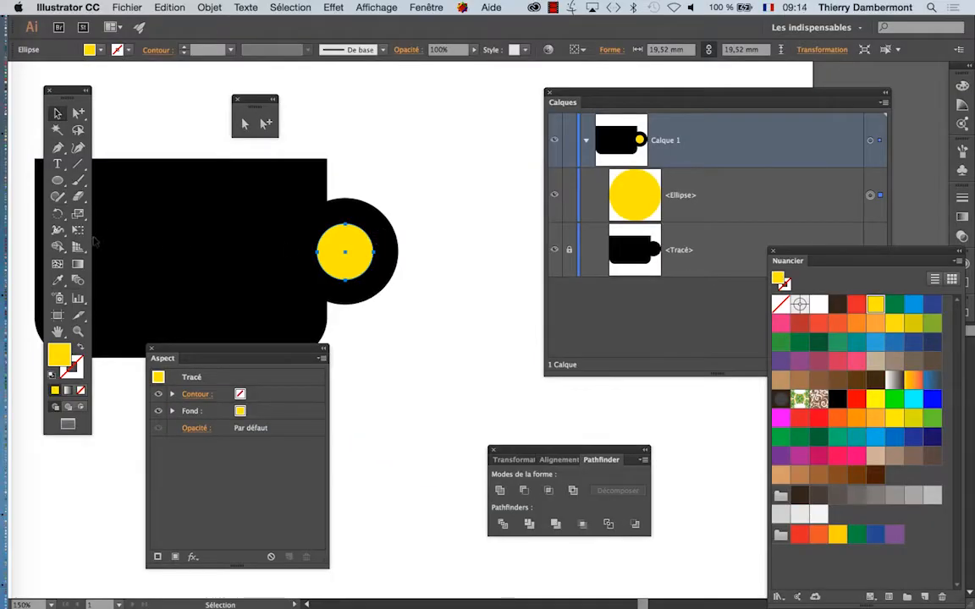
- Enlarge the yellow circle proportionally about its centre with Free Transform until it almost fills the handle circle
key("e")
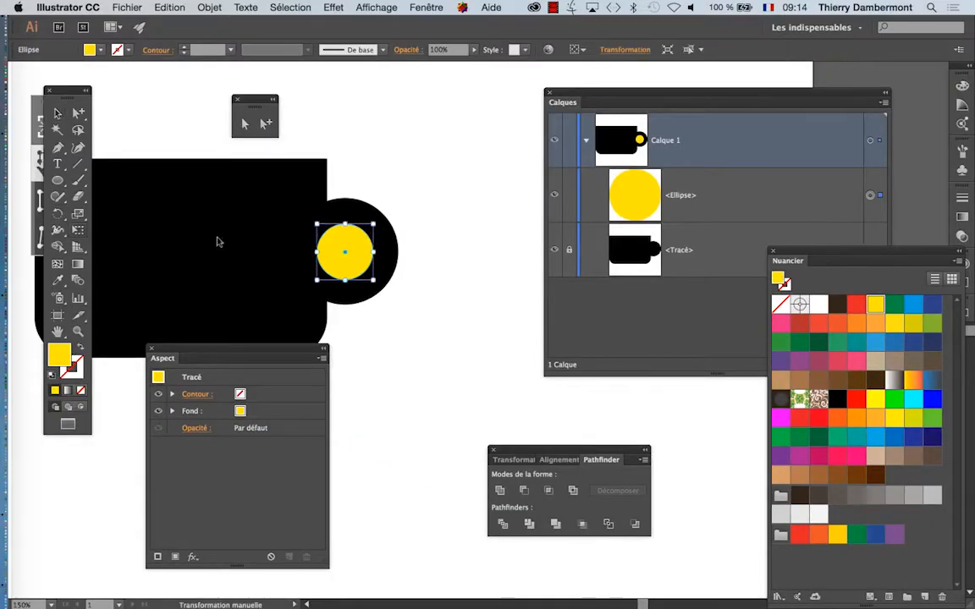
left_click_drag(373, 224, 398, 206)
scroll(370, 262, "up", 1)
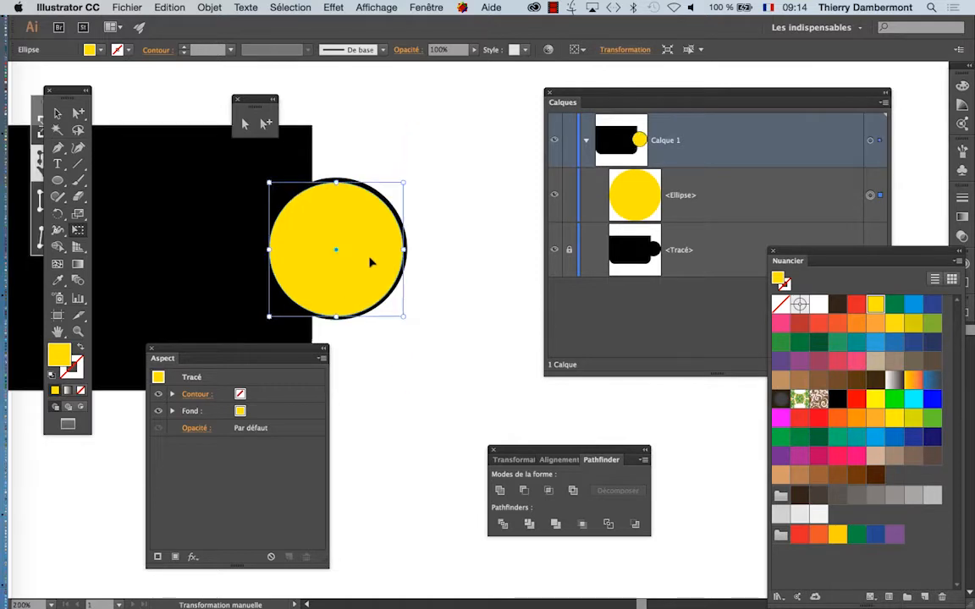
- Nudge the enlarged yellow circle in small increments to centre it on the handle, moving the Aspect panel down clear of the handle
left_click_drag(365, 248, 367, 248)
key("Down")
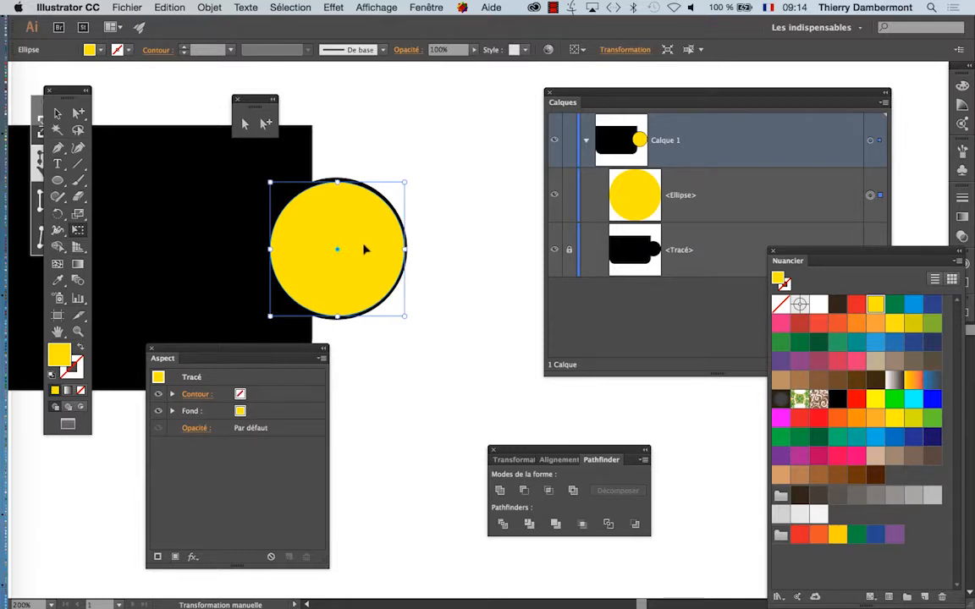
scroll(365, 248, "up", 1)
left_click_drag(273, 354, 246, 450)
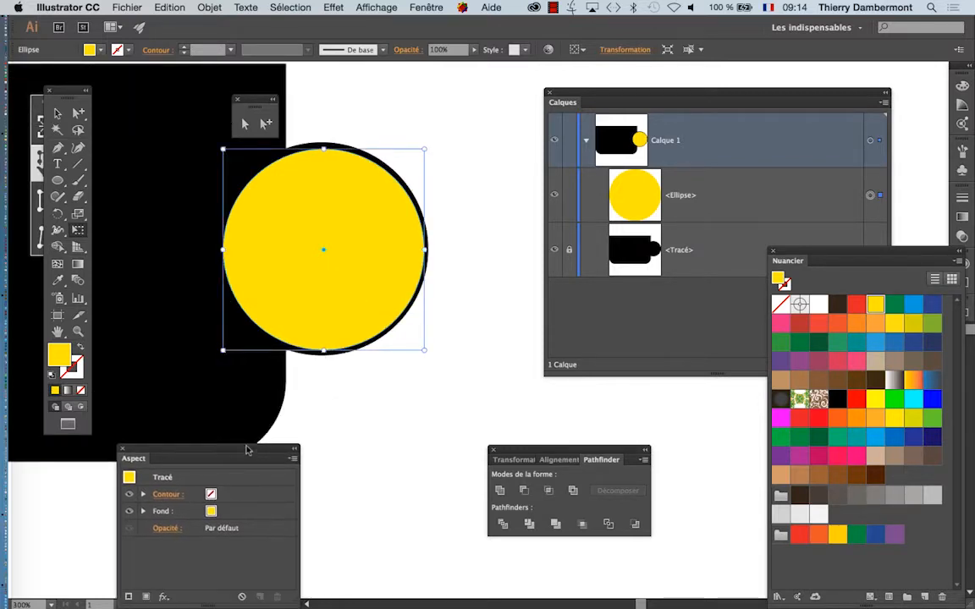
key("Left")
key("Right")
key("Left")
key("Up")
key("Down")
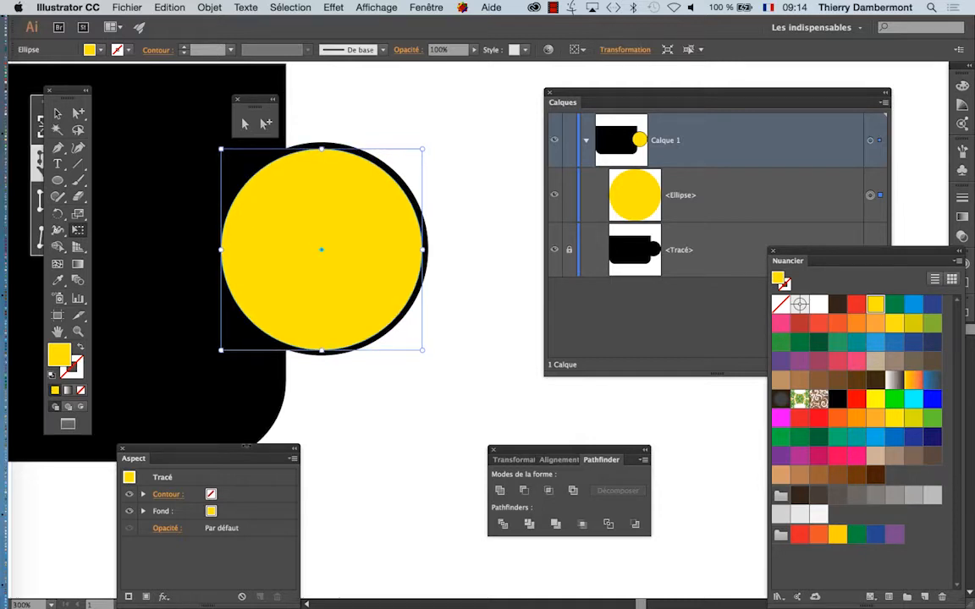
- Examine the keyboard increment (Incréments clavier) in the Général preferences, and cancel the dialog without changing anything
left_click(68, 7)
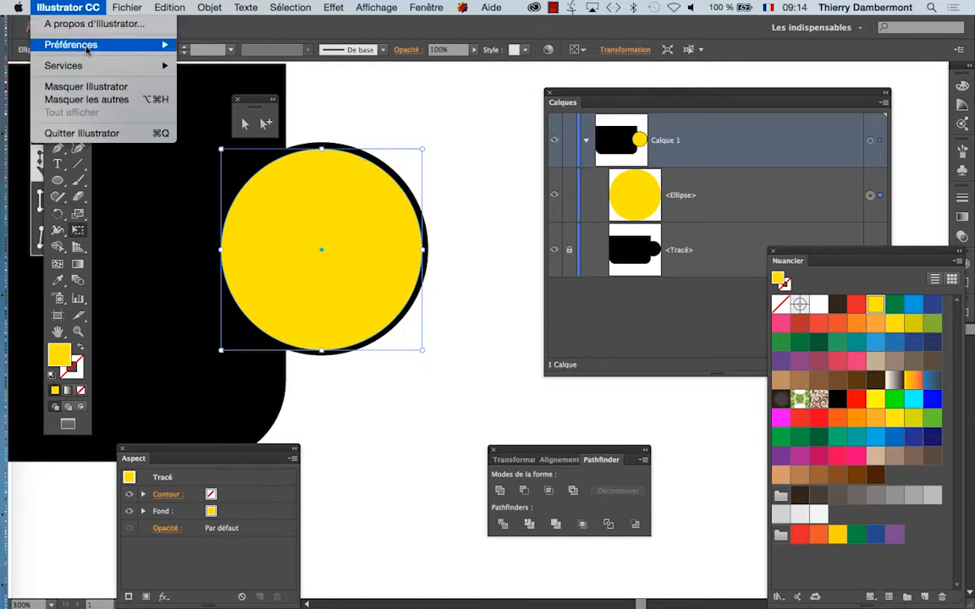
mouse_move(94, 43)
left_click(222, 85)
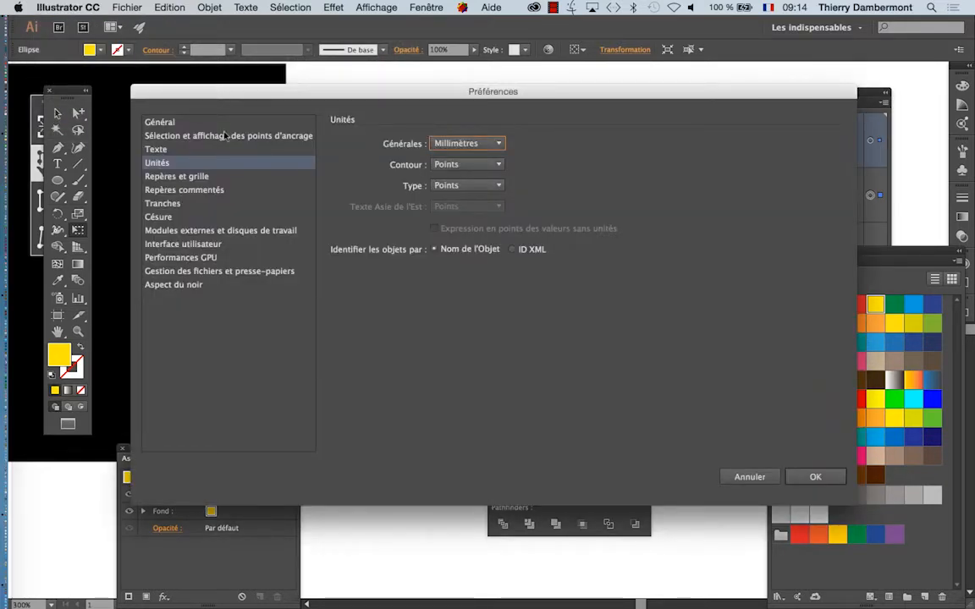
left_click(217, 123)
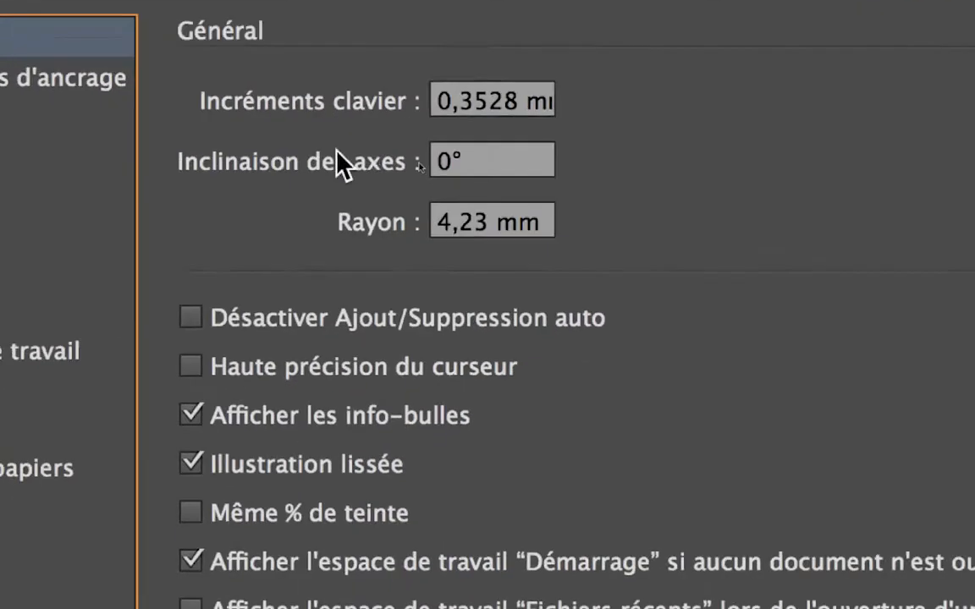
left_click(508, 105)
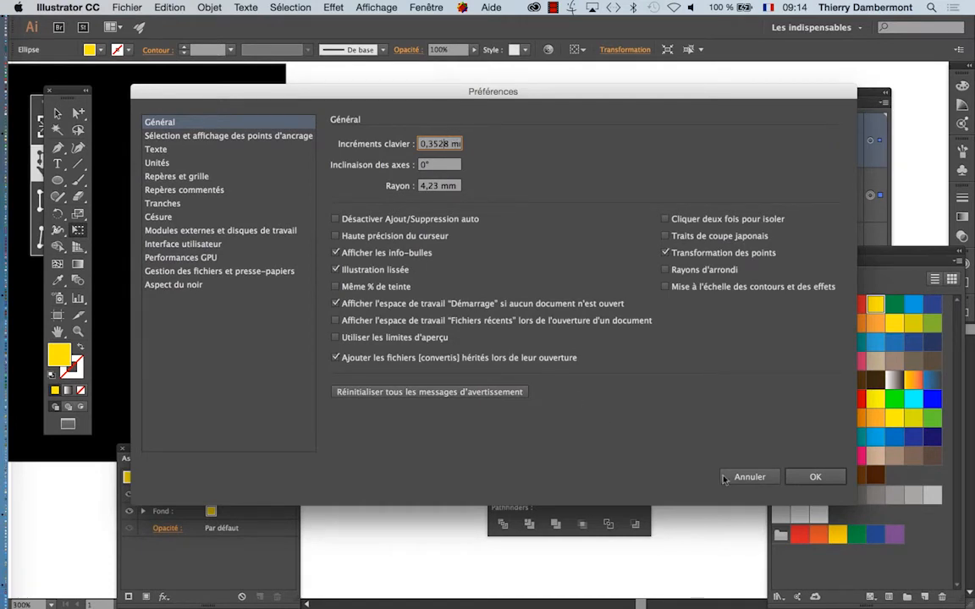
left_click(747, 476)
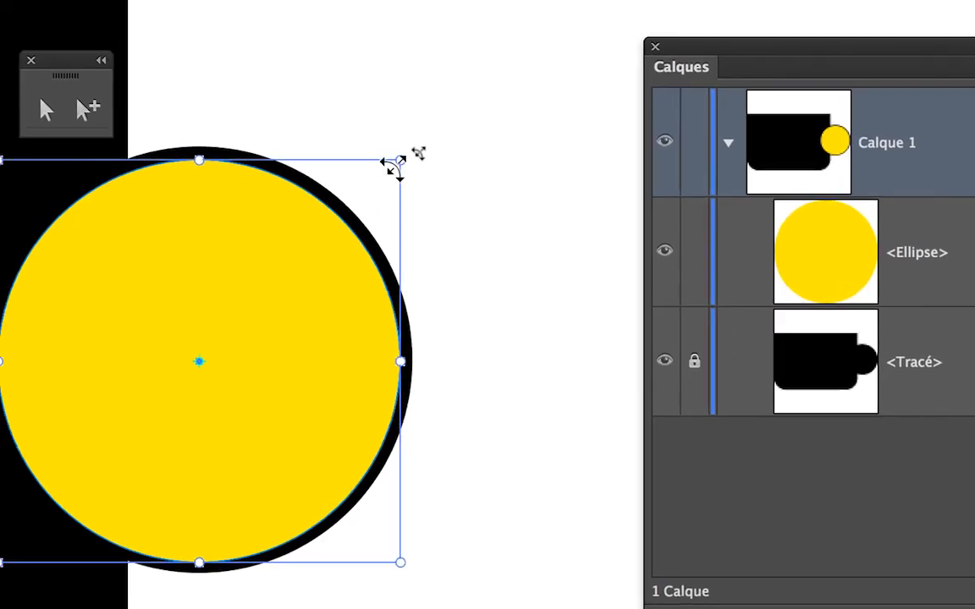
- Shrink the yellow circle proportionally about its centre to about two thirds of the handle's diameter, and deselect it with the Selection tool
left_click_drag(396, 165, 328, 223)
left_click_drag(369, 189, 369, 189)
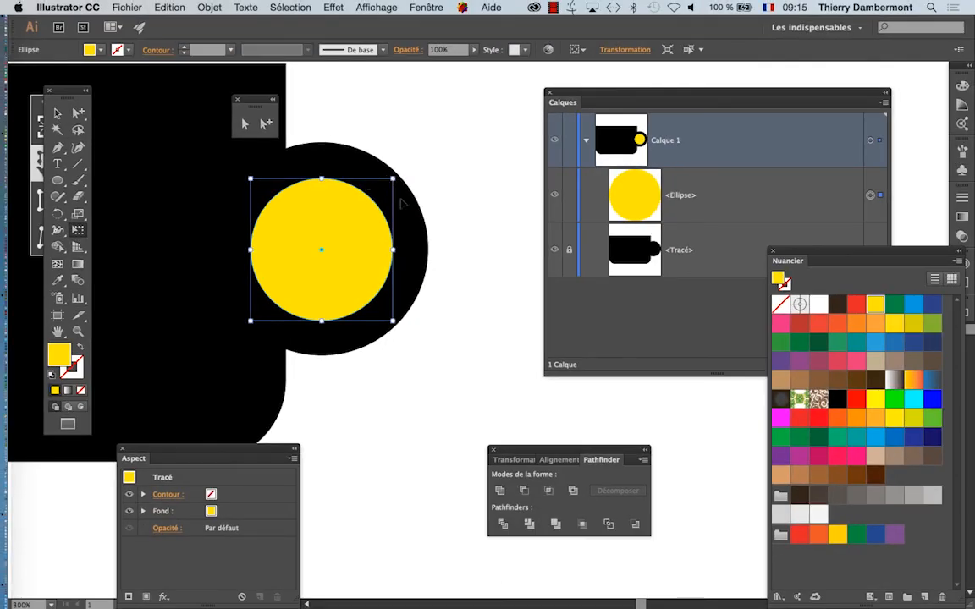
scroll(425, 216, "down", 1, "alt")
left_click_drag(472, 276, 497, 278)
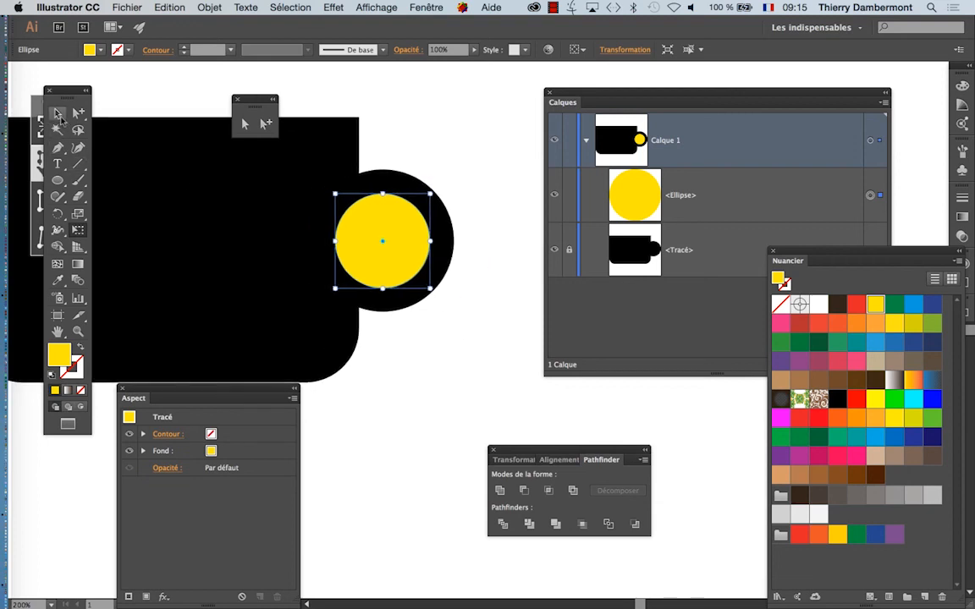
left_click(57, 113)
left_click(438, 140)
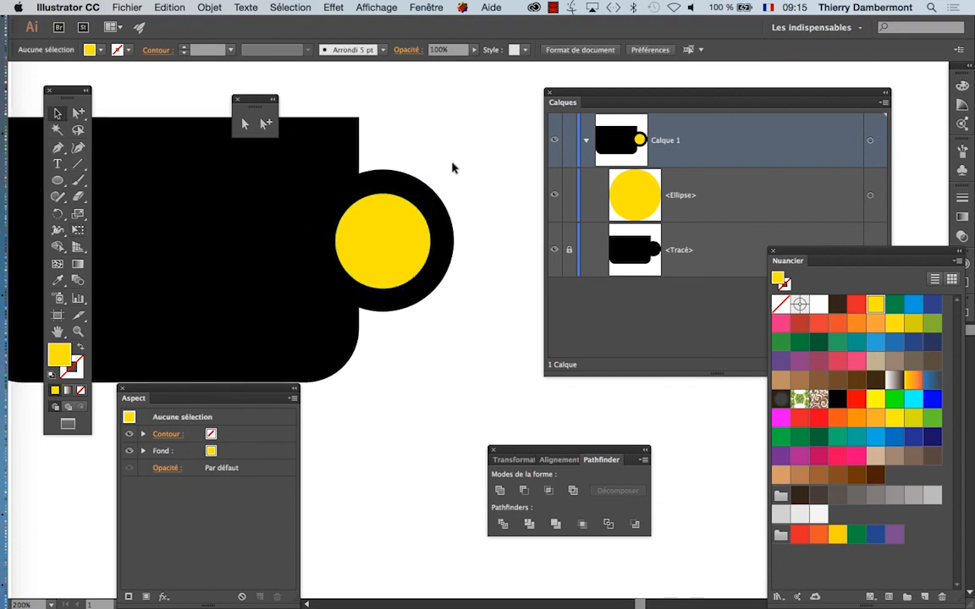